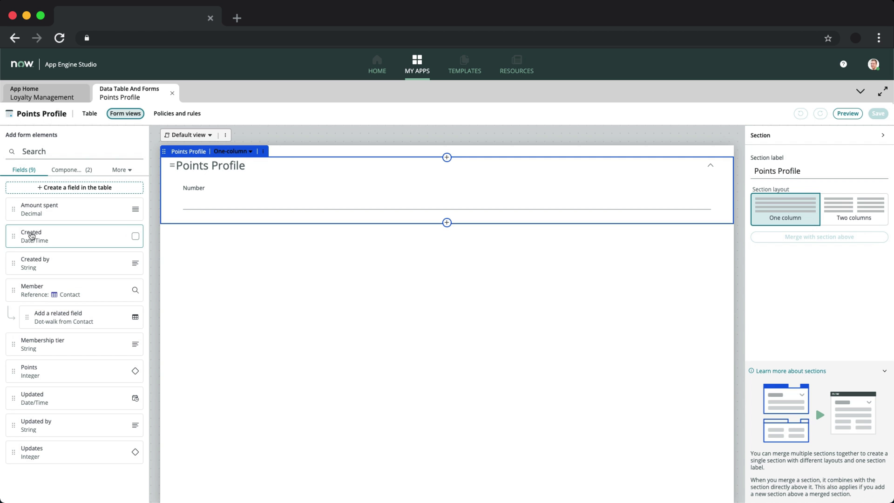
- Place the Member field on the form and begin a template description reading 'Use this te'
left_click_drag(15, 291, 371, 212)
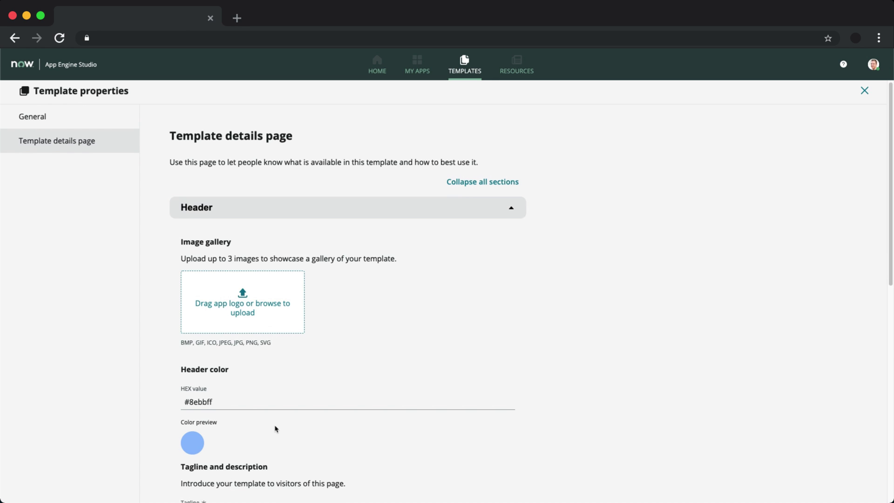
scroll(278, 424, "down", 3)
scroll(278, 424, "down", 2)
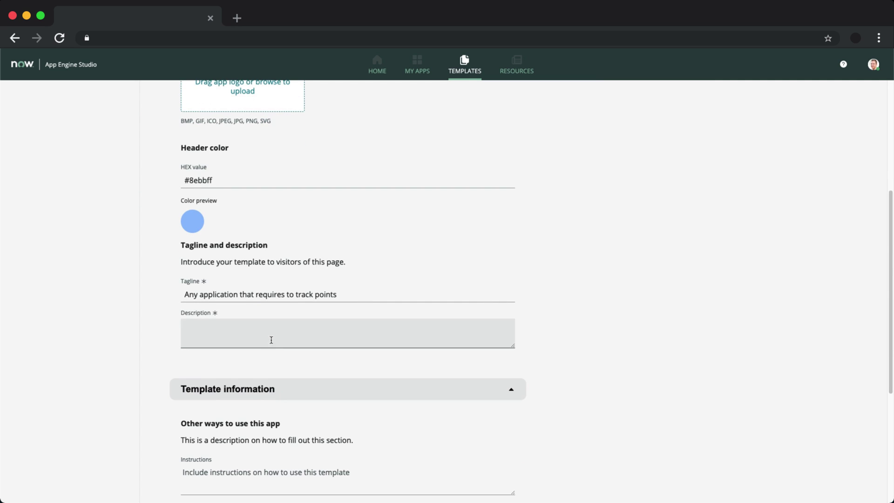
left_click(273, 335)
type("Use this te")
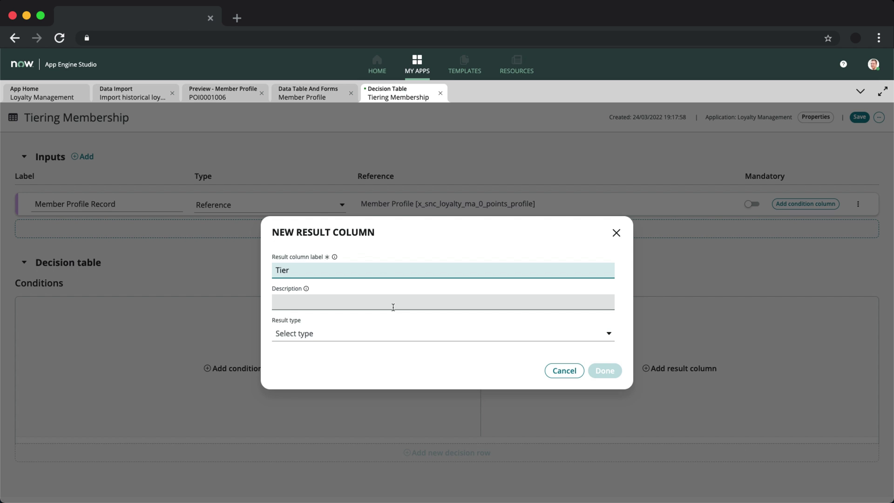
- Add a 'Membership tier' choice result column and review the Created trigger and Look Up Record settings
left_click(394, 307)
type("Membership tier")
left_click(407, 332)
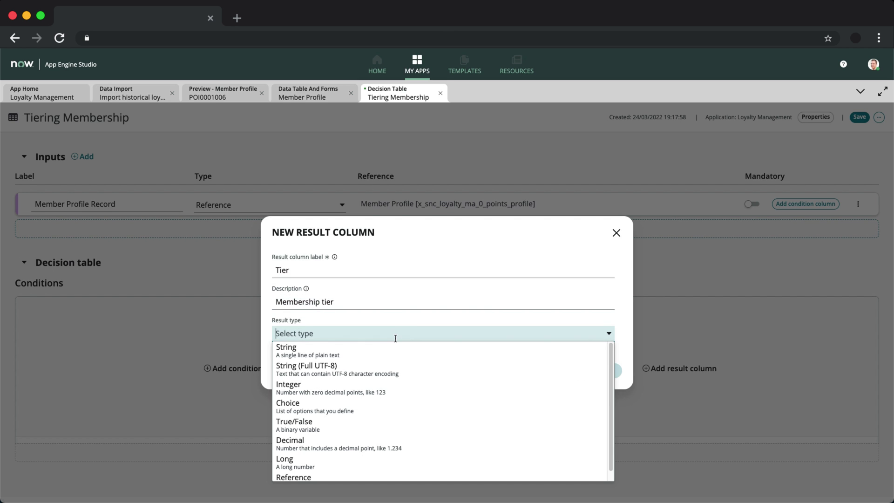
type("choice")
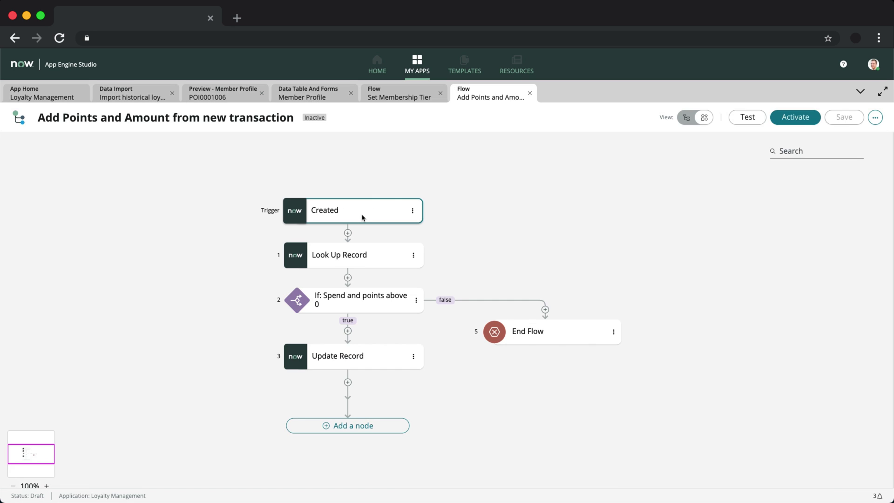
left_click(363, 216)
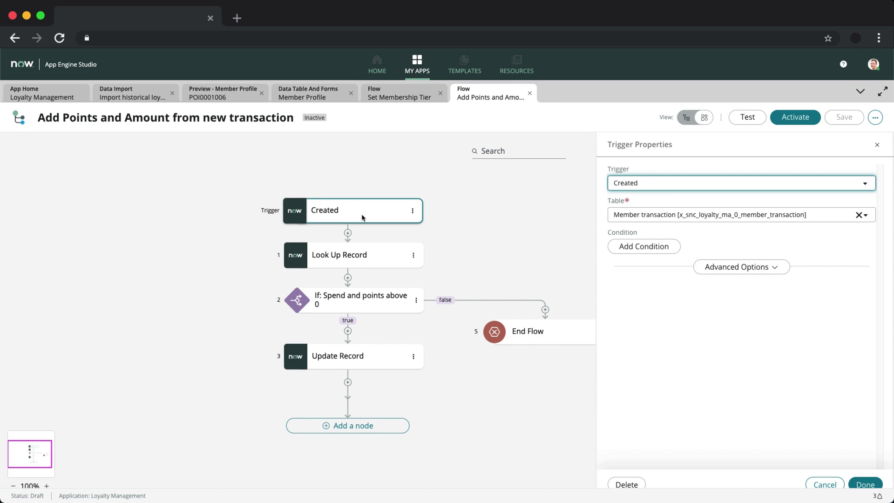
left_click(377, 259)
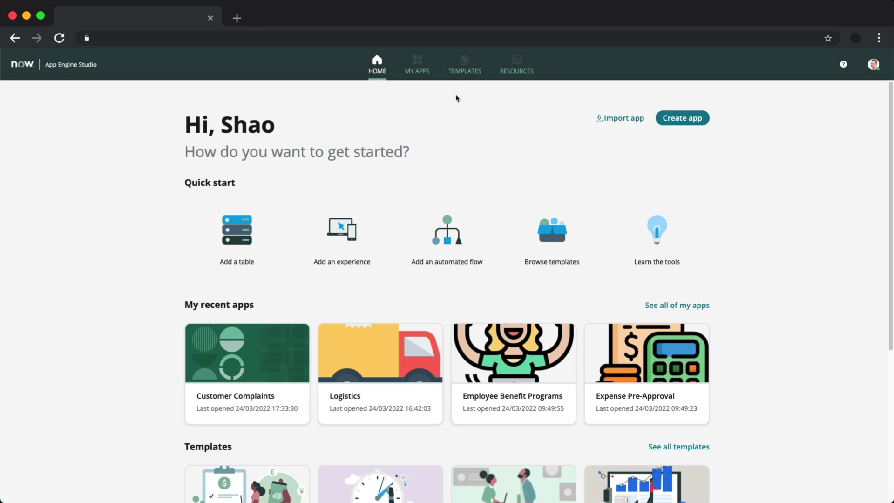
- Switch to the Templates gallery listing all eight templates
left_click(465, 67)
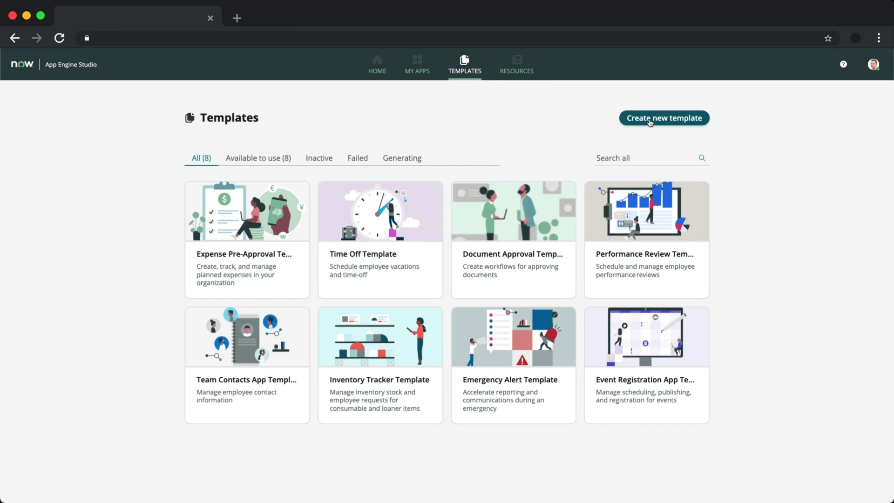
- Create a from-scratch template 'Points Management' with a points-tracking description and a star image
left_click(650, 122)
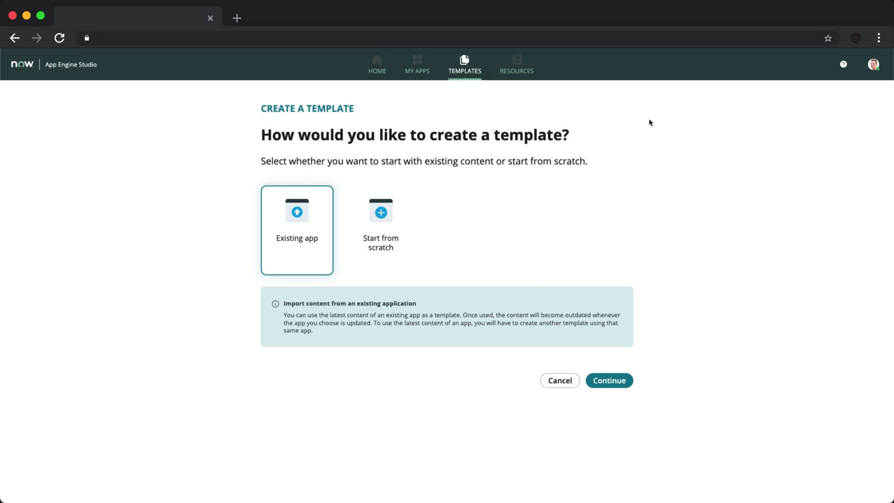
left_click(381, 233)
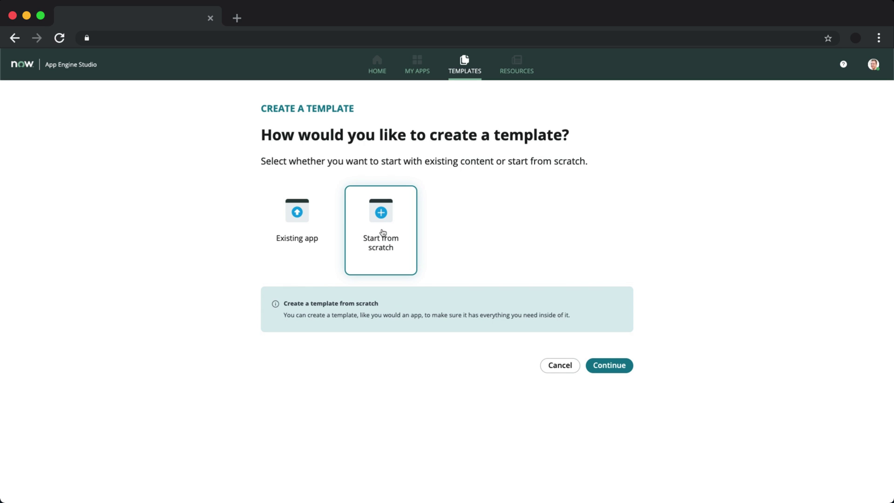
left_click(623, 368)
left_click(415, 257)
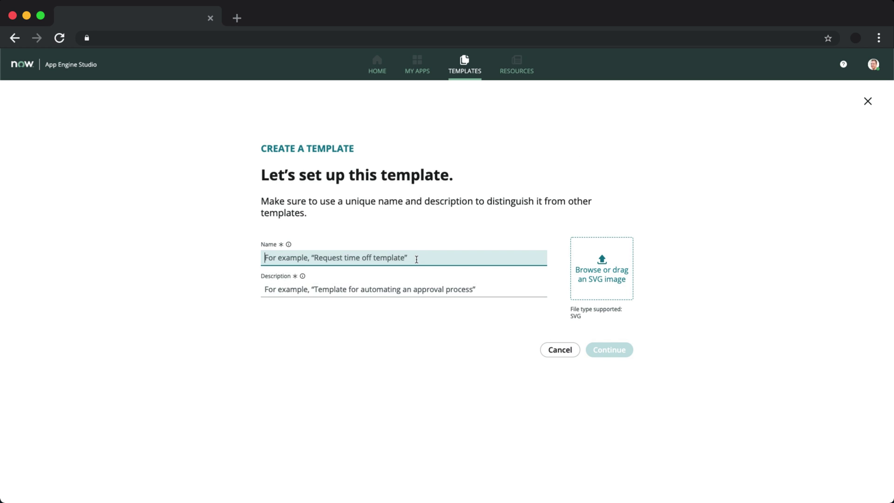
type("Points Management")
key("Tab")
type("Any application th")
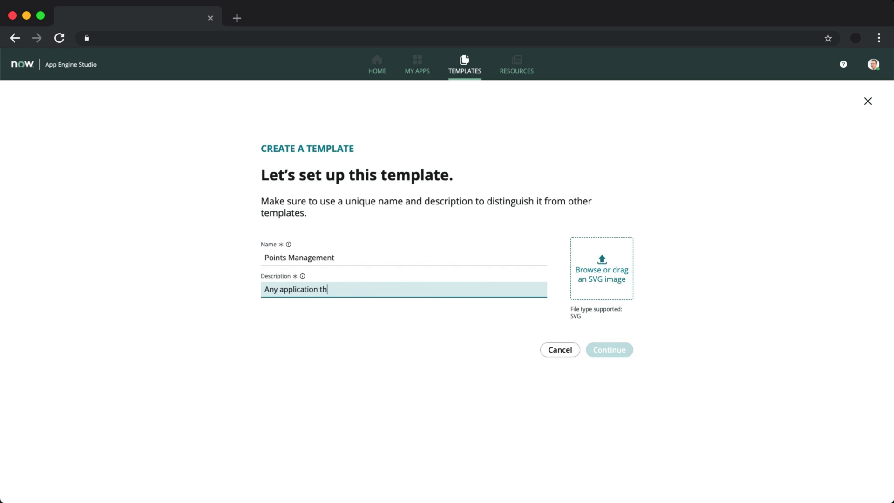
key("Tab")
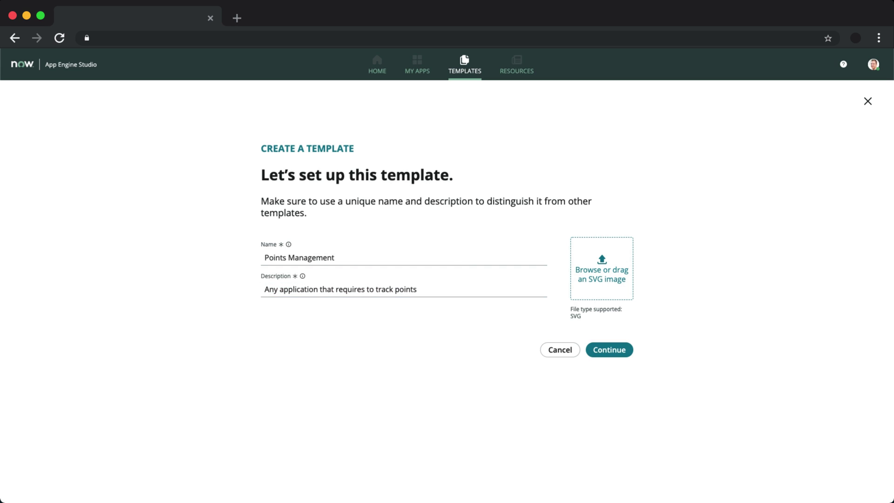
left_click_drag(792, 303, 605, 279)
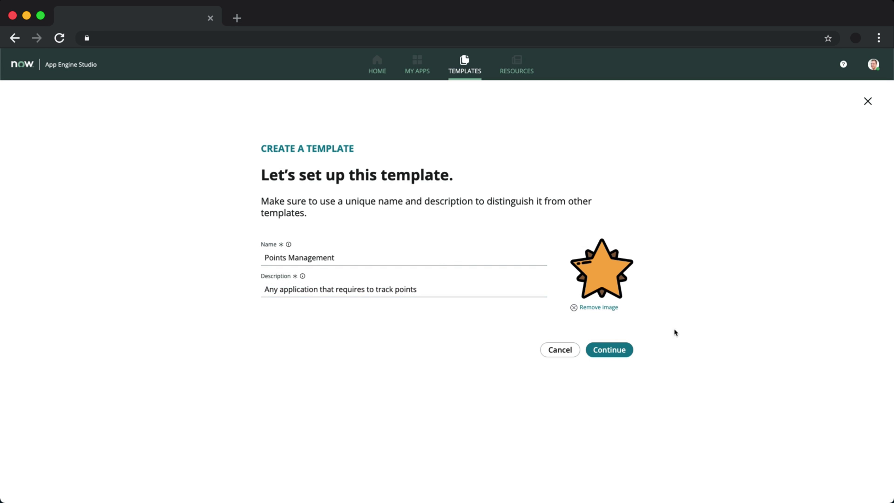
left_click(620, 353)
- Open the Points Management template's properties from the full templates list
left_click(601, 344)
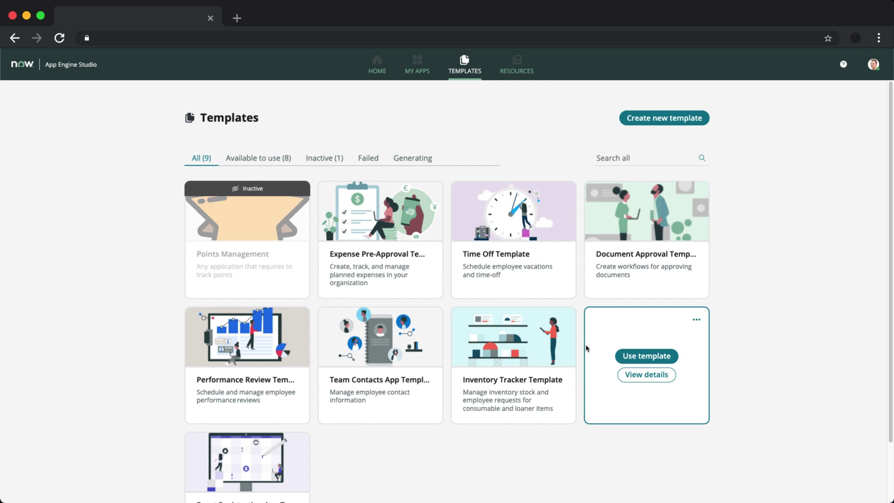
left_click(297, 195)
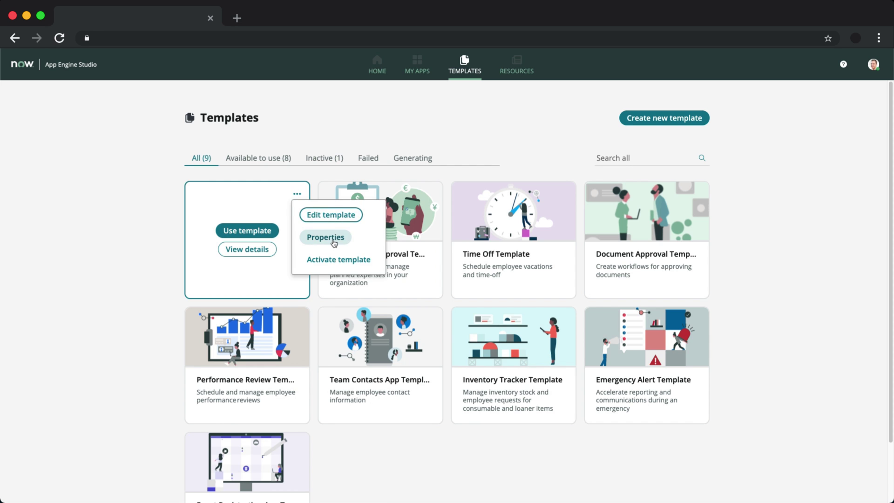
left_click(317, 236)
scroll(308, 353, "down", 10)
- Fill in header colour #8ebbff, the points-tracking tagline, loyalty-programs description and usage instructions
left_click(191, 405)
type("#8ebbff")
key("Tab")
type("Any application that requires to track points")
key("Tab")
type("Use t")
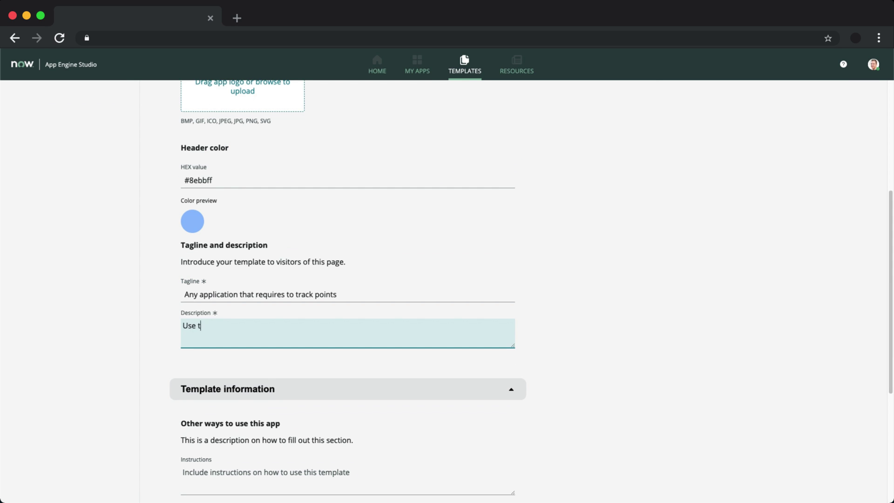
type("his template for things like loyalty programs, or employee rewards programs.")
key("Tab")
type("This template comes")
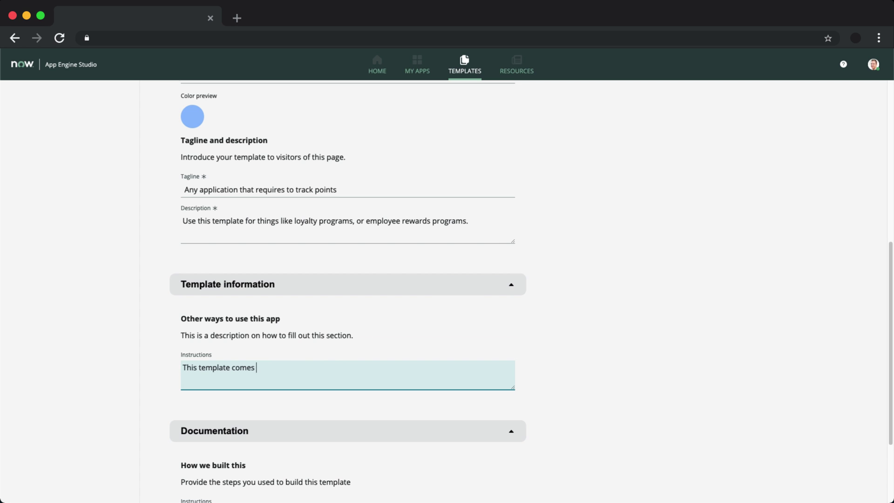
key("Tab")
type("I built it for my youtube channel!")
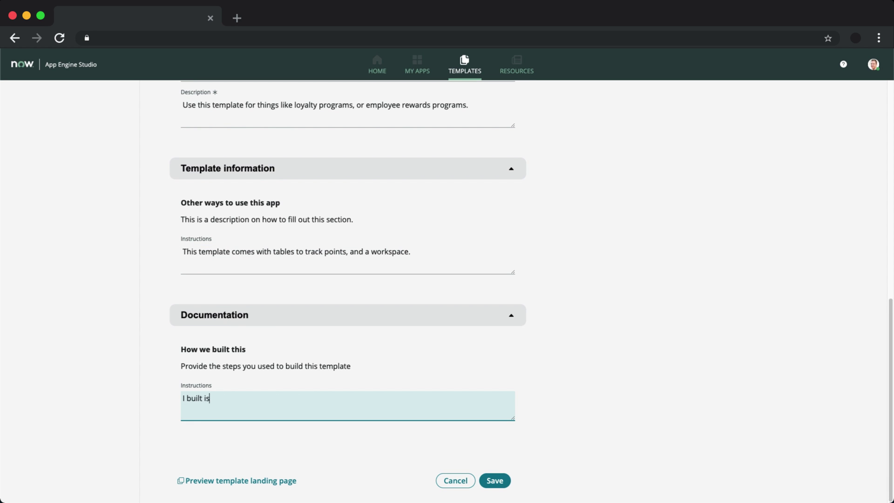
key("Tab")
key("Return")
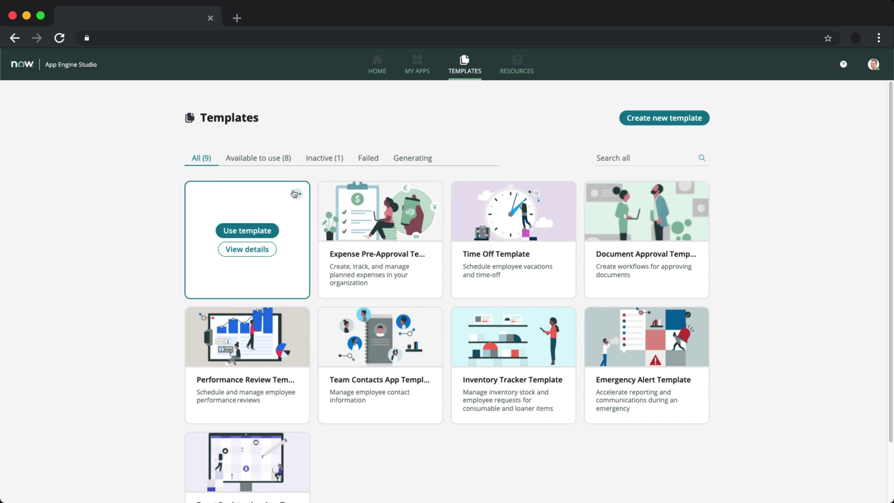
- Create a new 'Points Profile' table from scratch with automatic record numbering
left_click(303, 219)
left_click(434, 254)
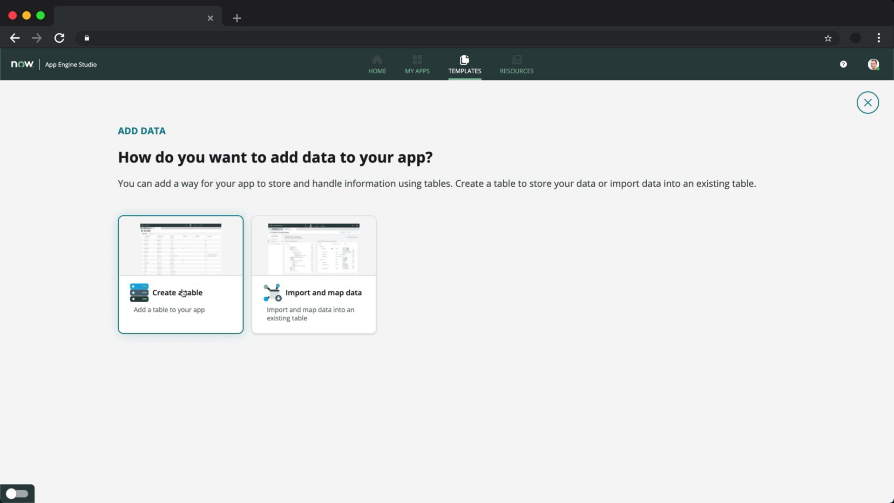
left_click(179, 289)
left_click(573, 493)
left_click(525, 282)
left_click(602, 360)
left_click(328, 265)
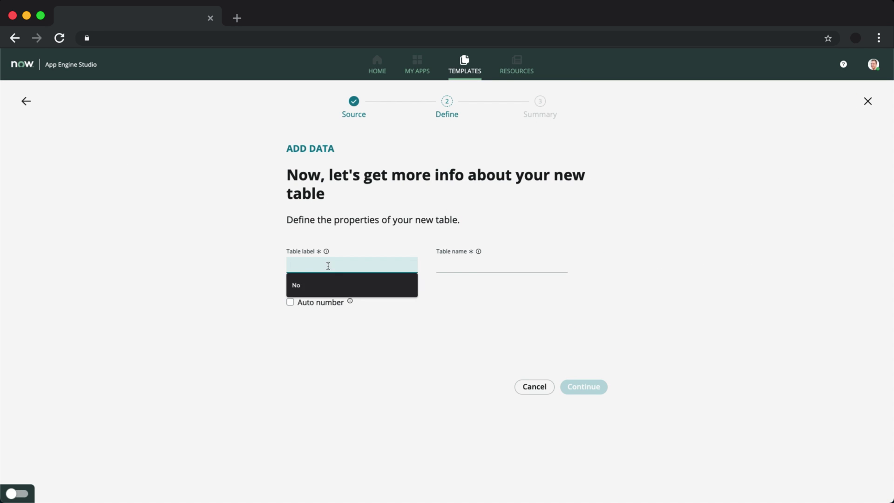
type("Points Profile")
left_click(317, 303)
left_click(589, 387)
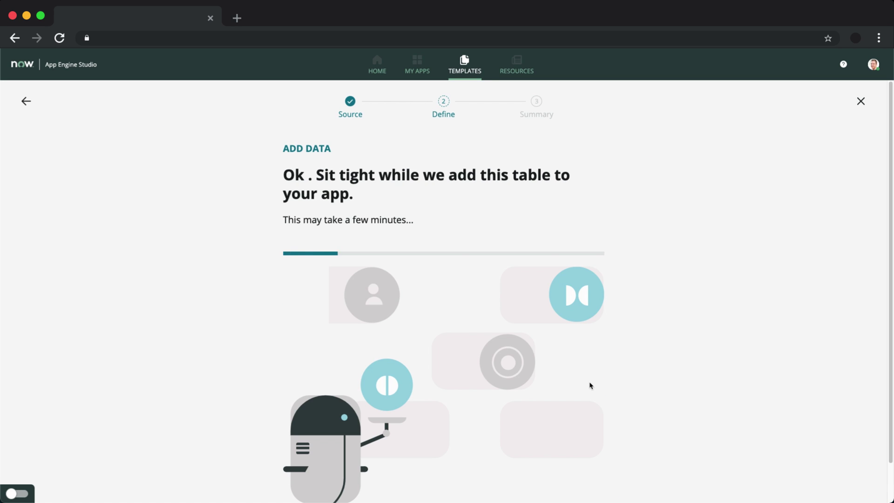
- Add an Integer field named Points to the Points Profile table
left_click(621, 326)
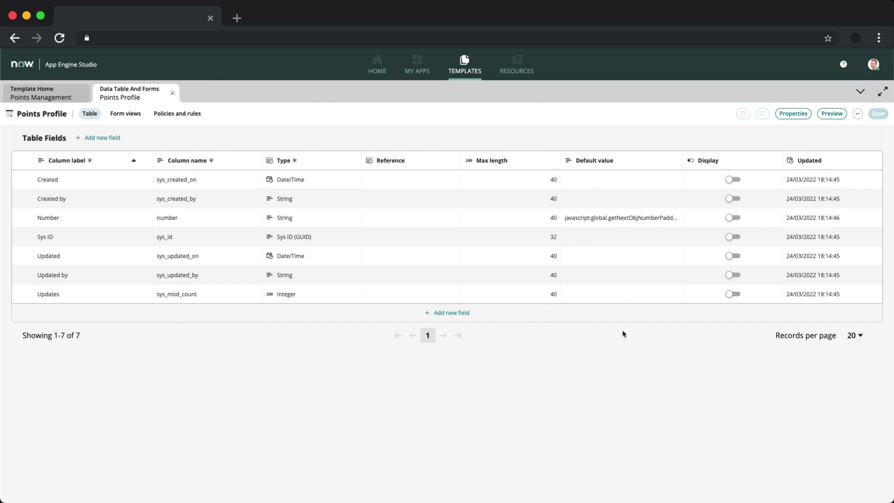
left_click(458, 312)
type("Points")
left_click(297, 313)
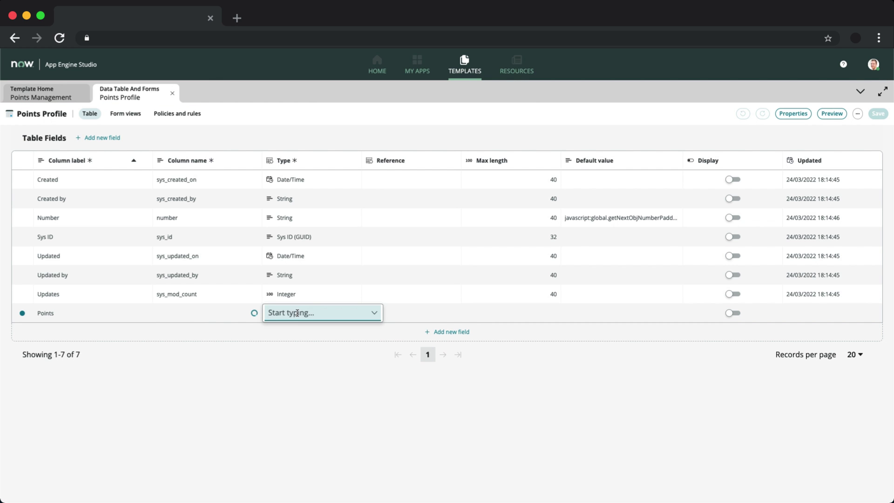
left_click(279, 313)
type("Integer")
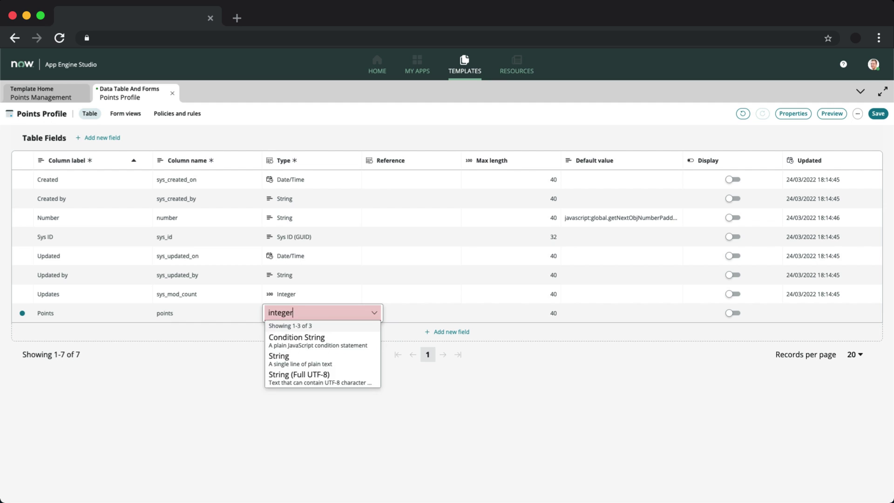
key("Return")
left_click(299, 379)
- Add a Member field of type Reference pointing to the User table, and save the table
left_click(452, 332)
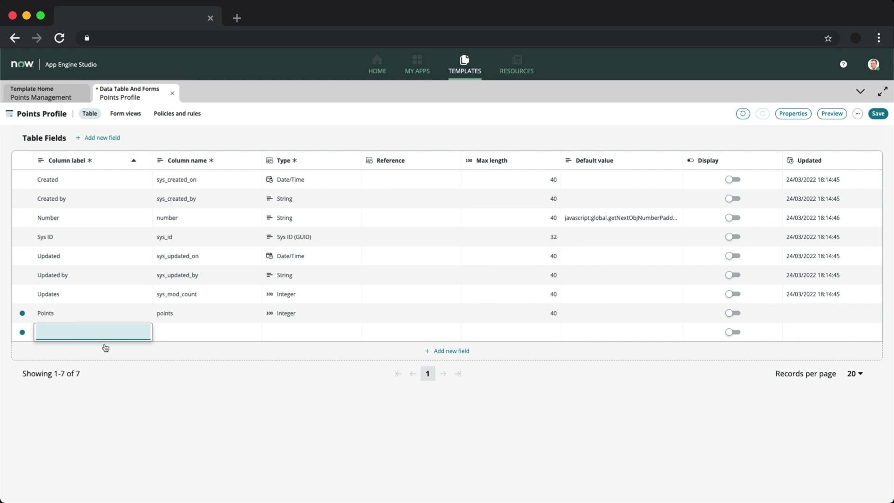
type("Member")
left_click(298, 332)
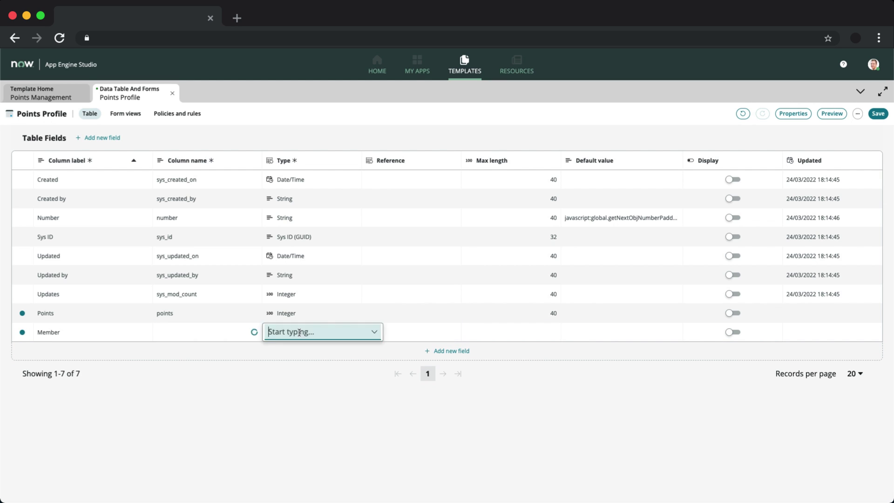
type("refere")
key("Return")
left_click(314, 366)
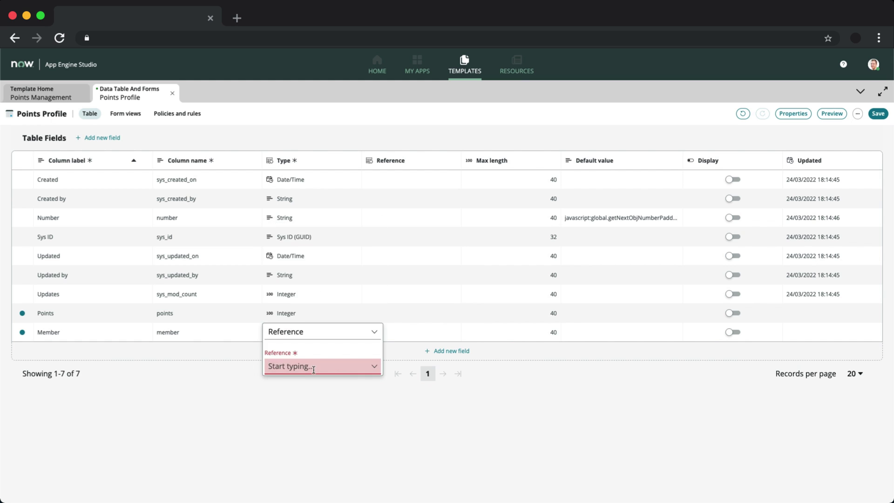
type("user")
key("Return")
left_click(331, 417)
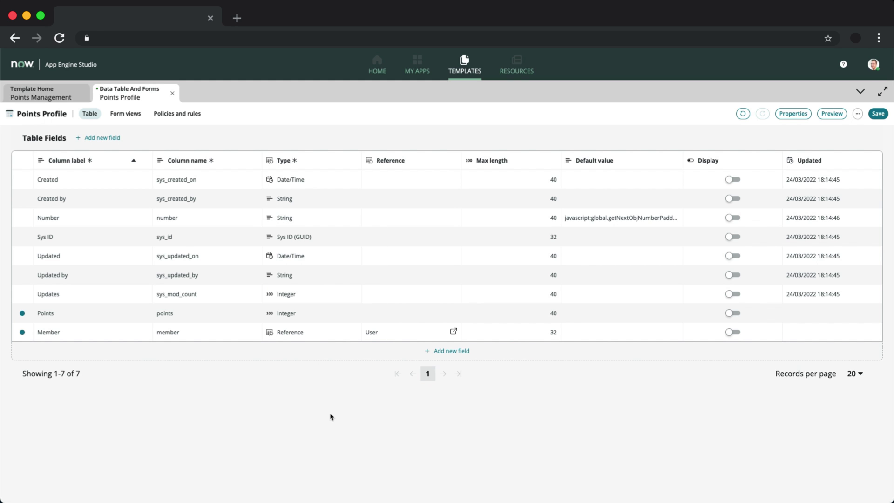
left_click(879, 115)
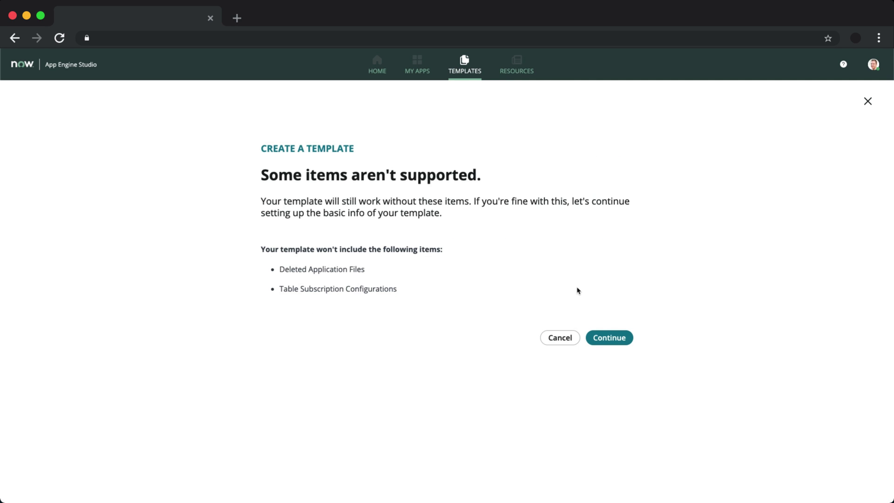
- Finish creating the template and activate Points Management from its card menu
left_click(609, 337)
left_click(607, 339)
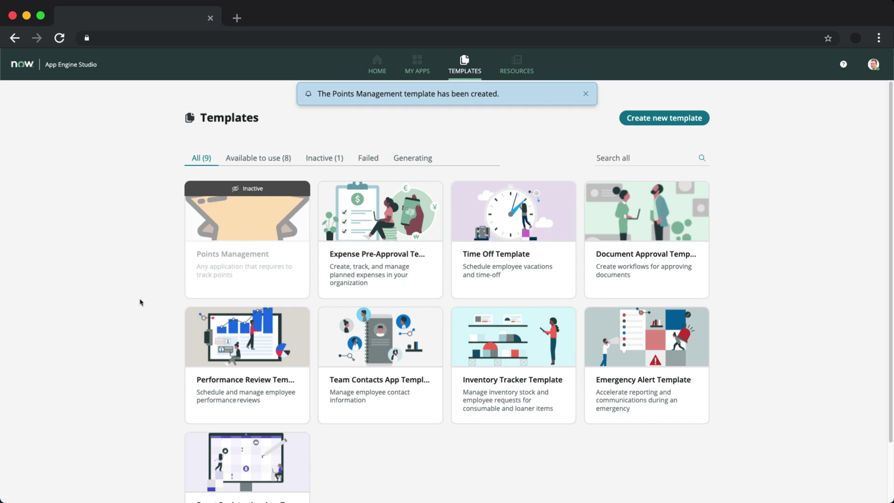
mouse_move(267, 219)
left_click(297, 195)
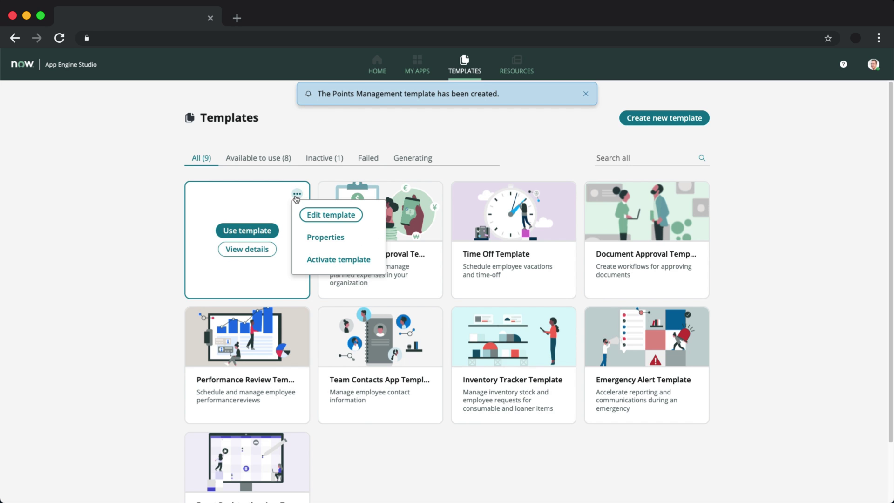
left_click(331, 260)
left_click(563, 308)
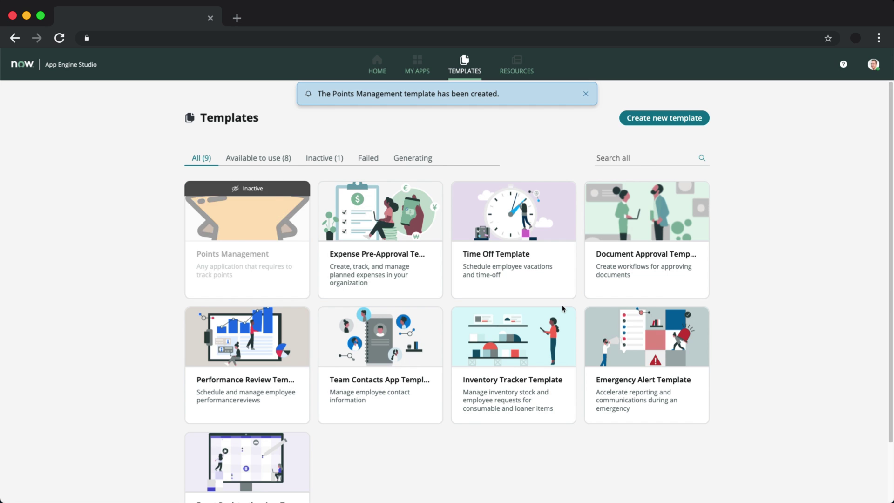
left_click(585, 94)
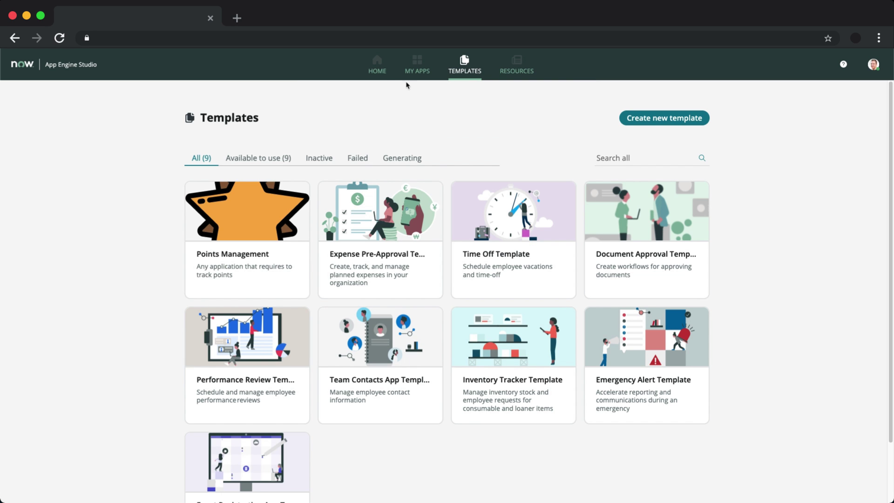
- Create the Loyalty Management app described 'Manage loyalty points and statuses for customers' and open its home
left_click(376, 66)
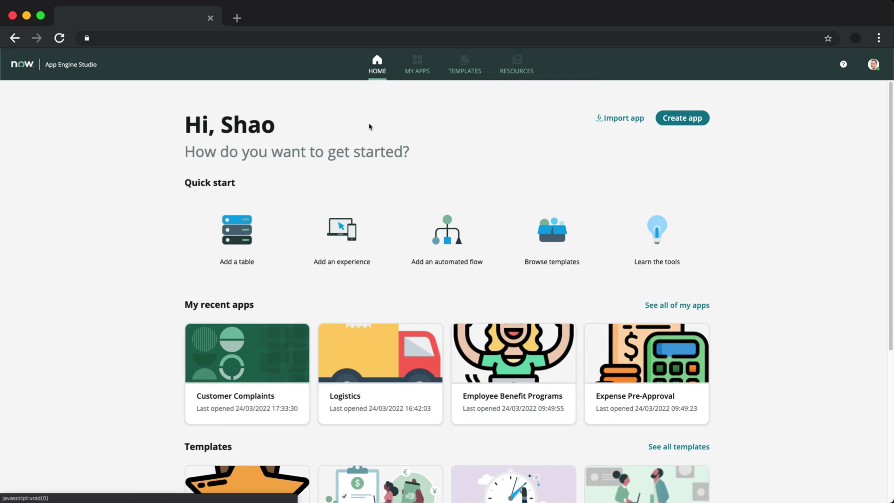
scroll(385, 275, "down", 5)
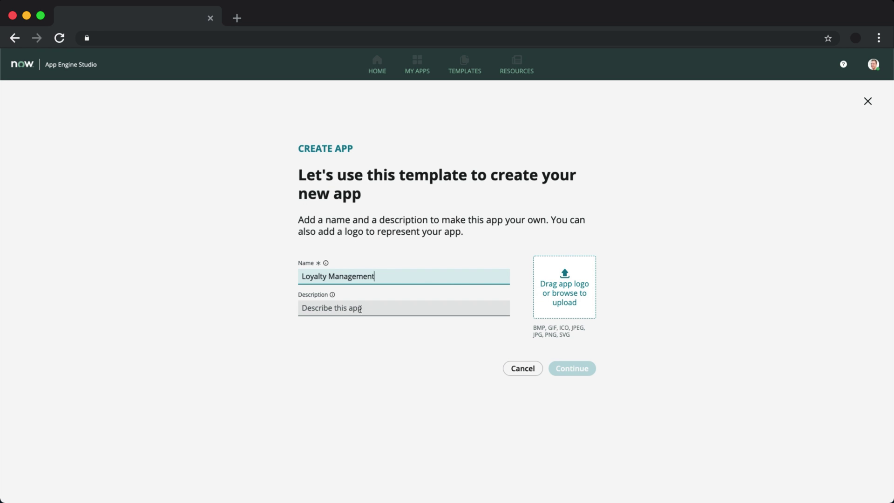
type("Manage loyalty points and statuses for customers")
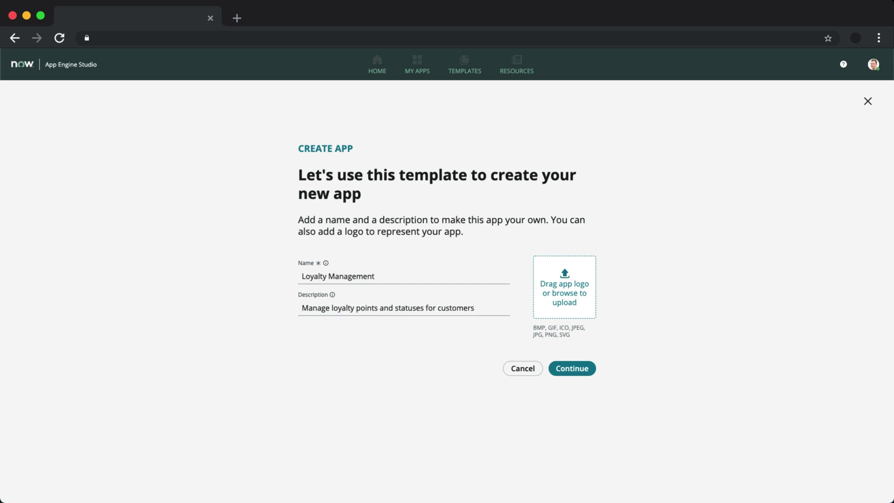
left_click(572, 368)
left_click(574, 353)
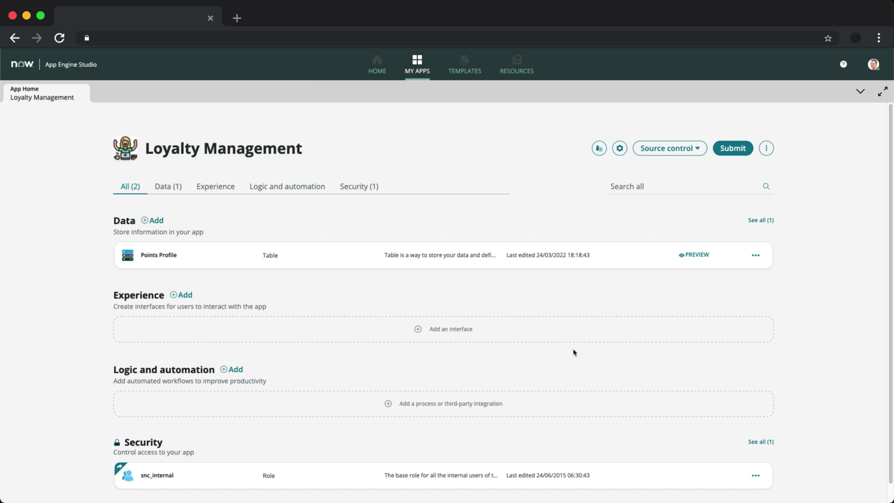
- Add a Decimal field 'Amount spent' to the Points Profile table
left_click(641, 261)
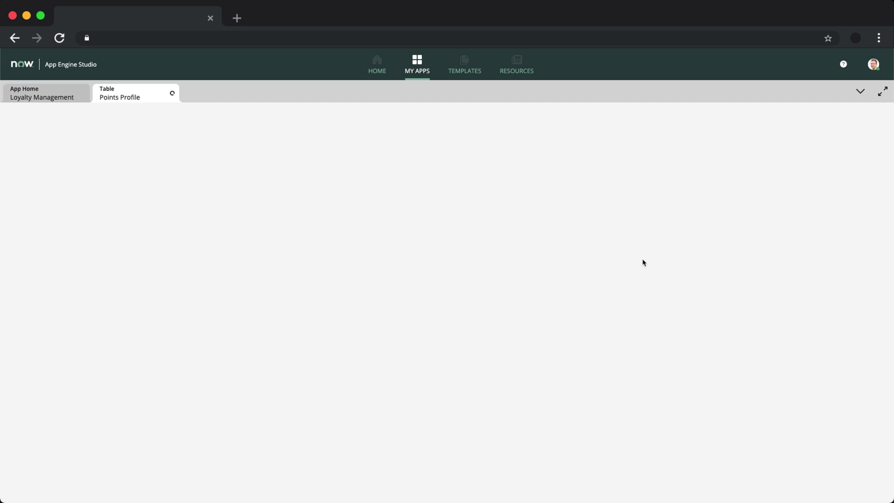
left_click(458, 355)
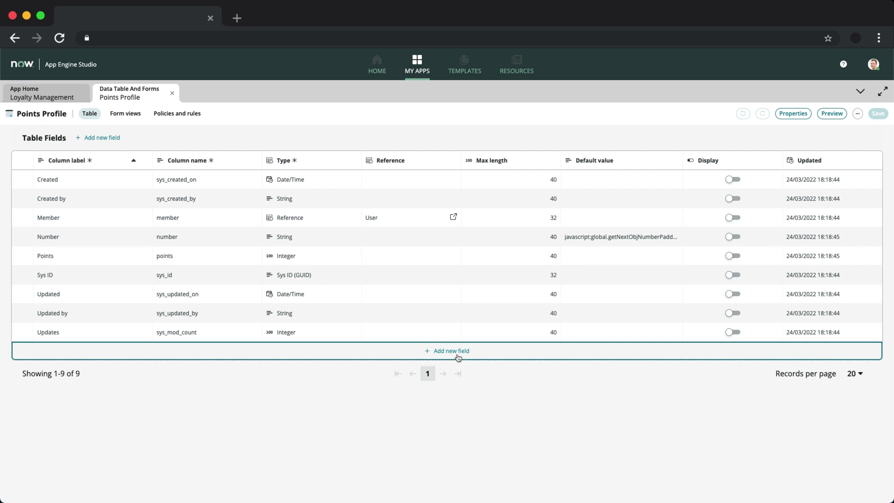
type("Amount spent")
left_click(300, 354)
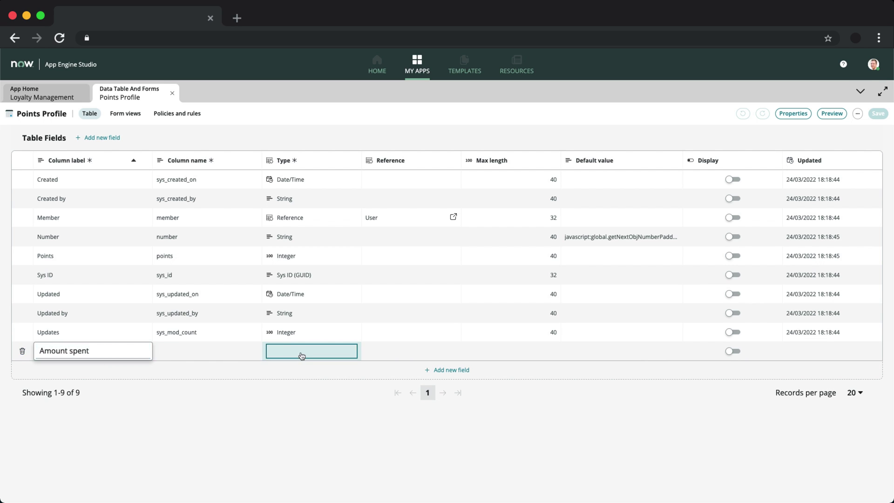
type("deci")
left_click(300, 375)
- Add a Choice field 'Membership tier' with choices Bronze, Silver and Gold
left_click(454, 370)
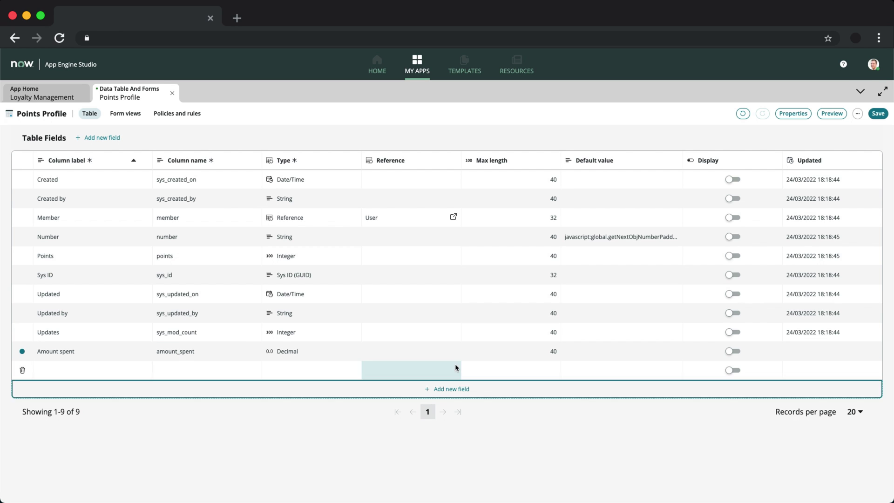
type("Membership tier")
left_click(273, 371)
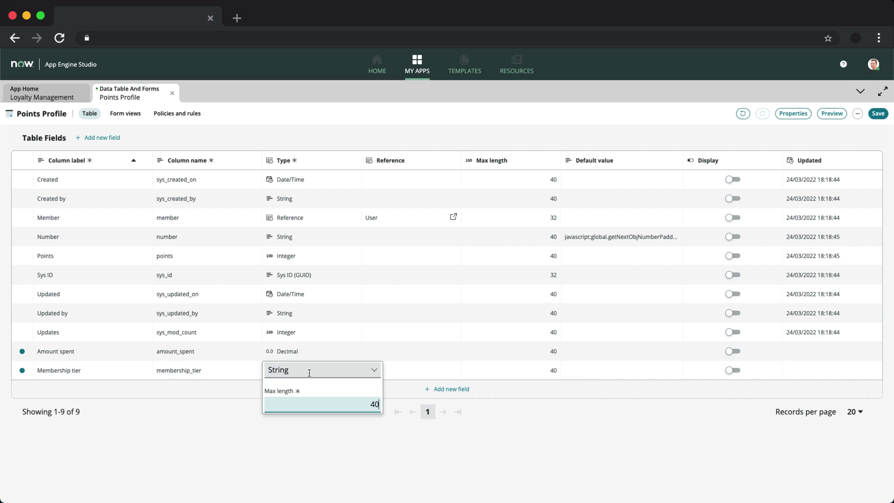
type("choice")
key("Return")
left_click(308, 408)
left_click(298, 440)
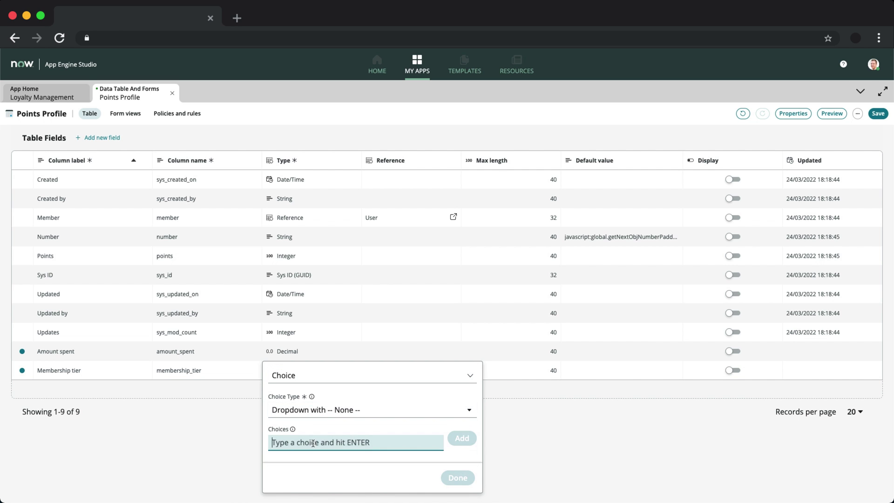
type("Bronze")
key("Return")
type("Silver")
key("Return")
type("Gold")
key("Return")
left_click(477, 364)
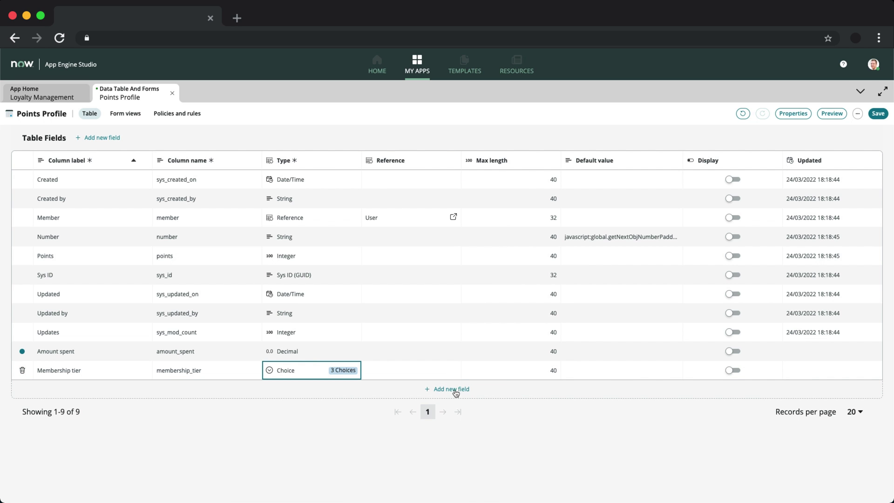
- Change Member's reference table to Contact and update its label
left_click(386, 218)
type("customer")
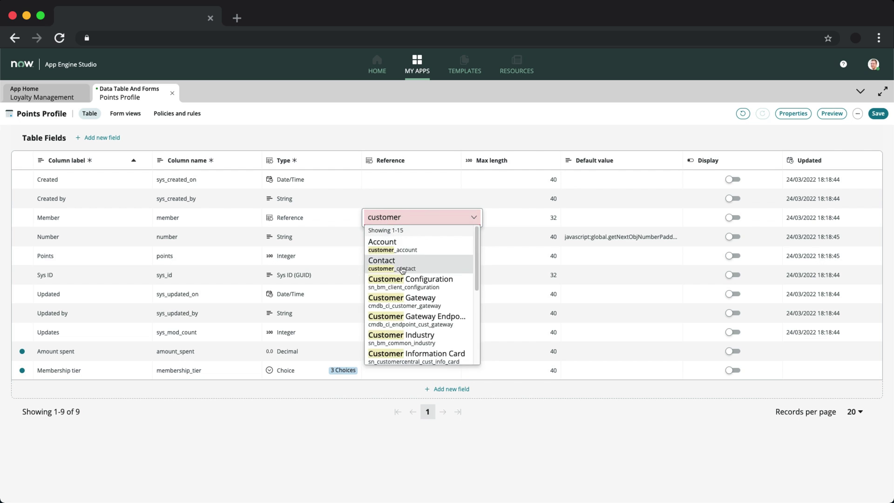
left_click(378, 254)
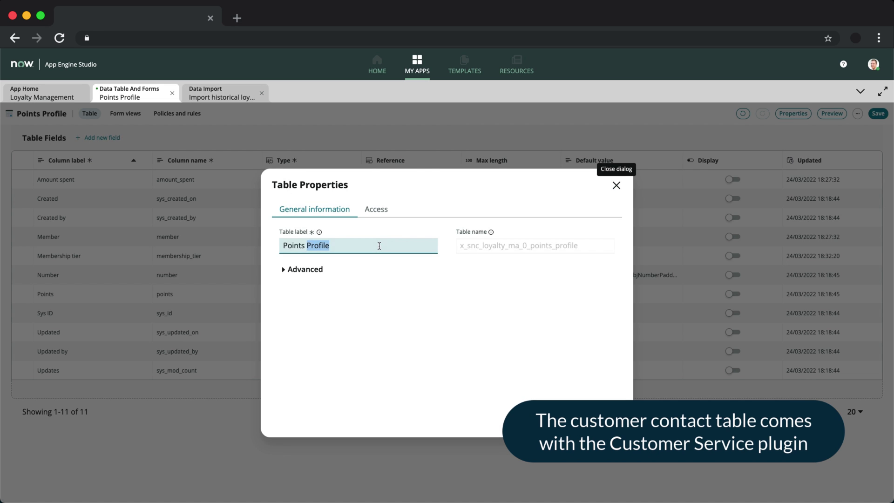
triple_click(379, 245)
type("Member Profile")
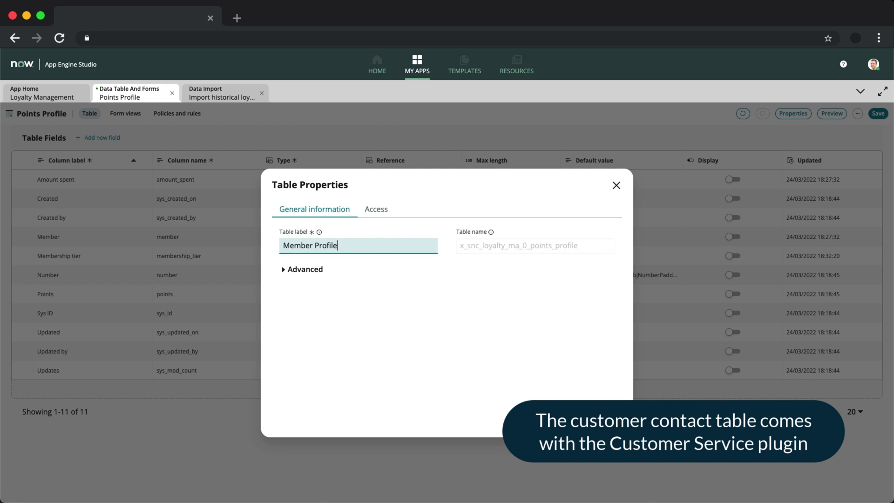
key("Return")
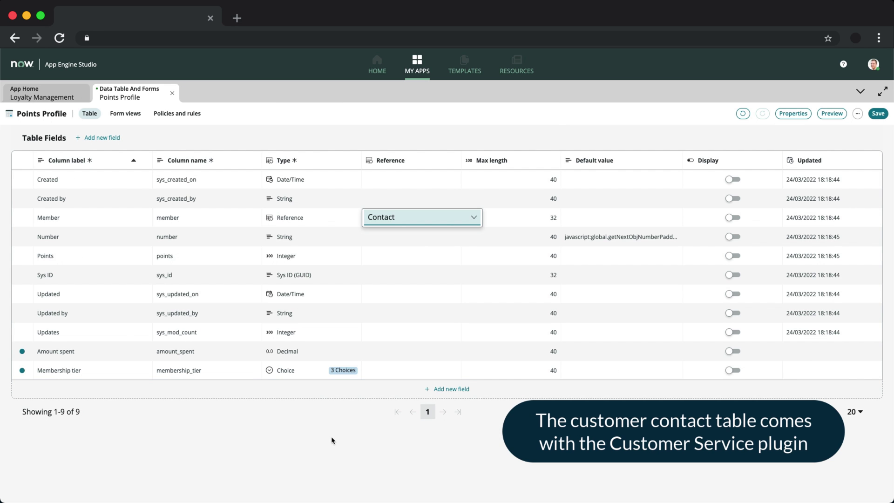
left_click(347, 475)
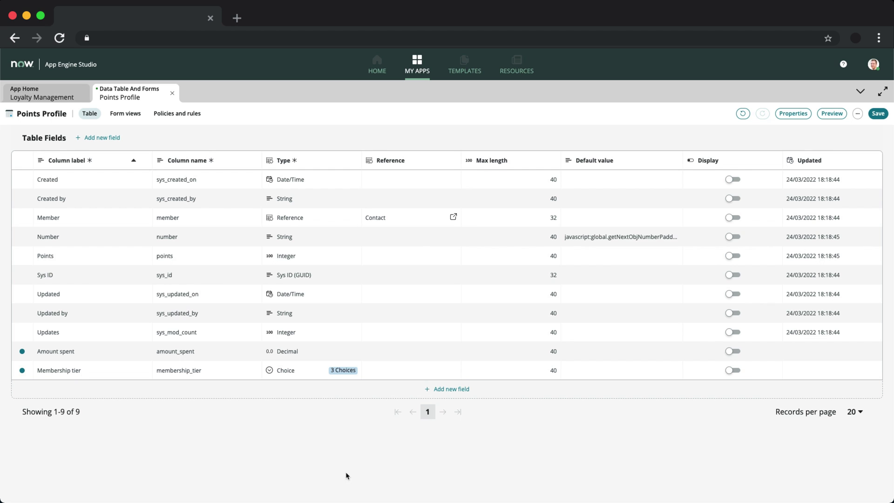
- Save the table, then place Member and its Business phone field on the Points Profile form
left_click(883, 117)
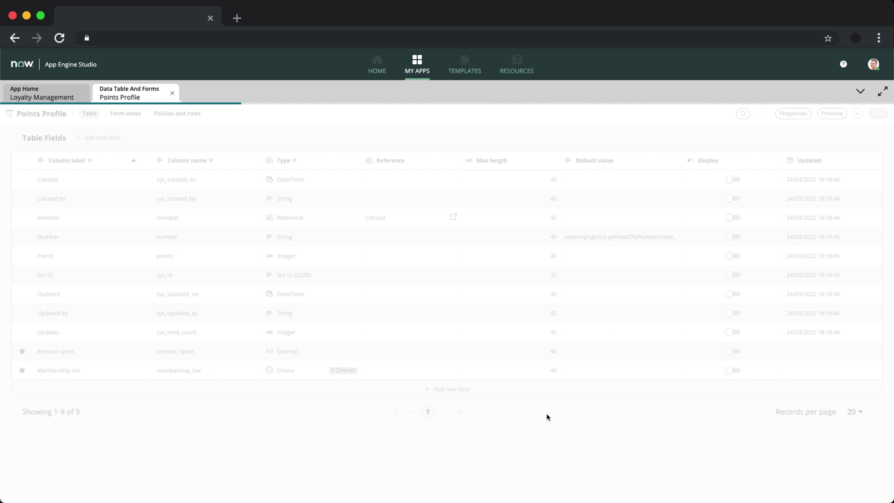
left_click(129, 114)
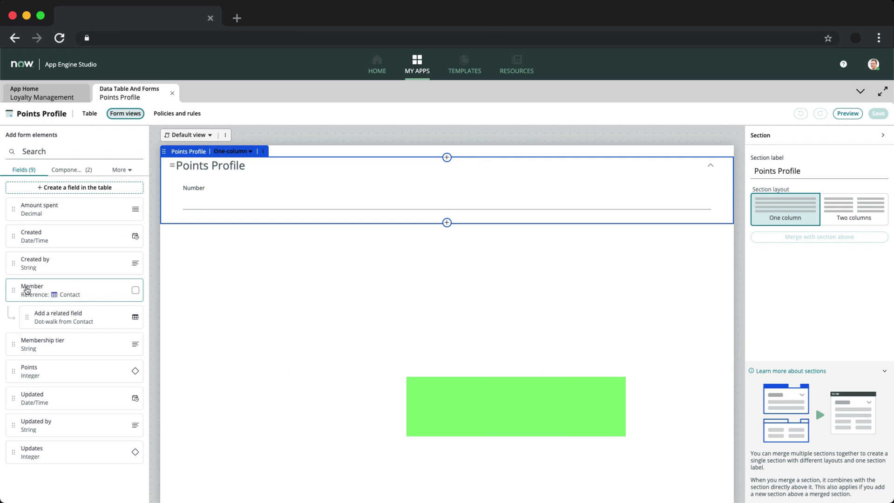
left_click_drag(97, 278, 371, 212)
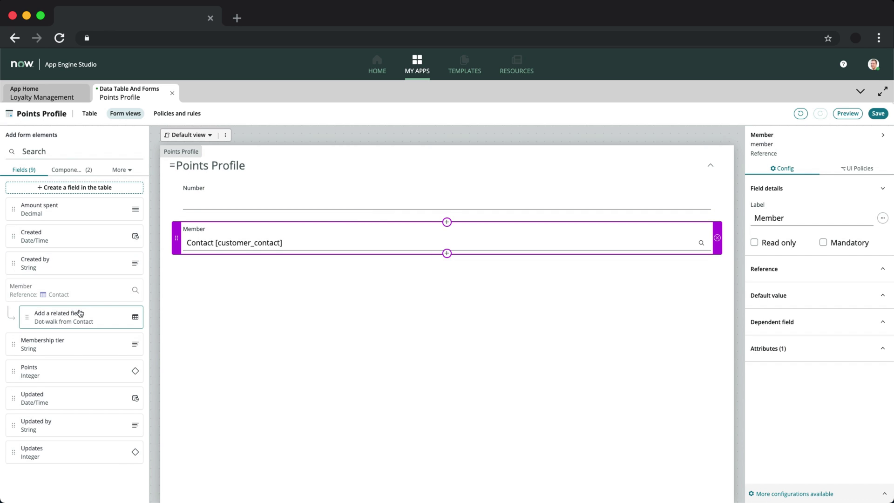
left_click_drag(29, 321, 399, 253)
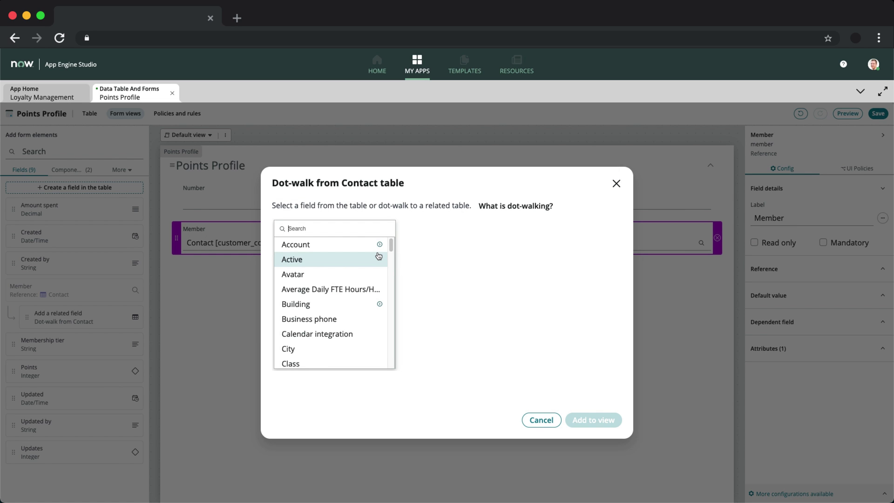
type("phone")
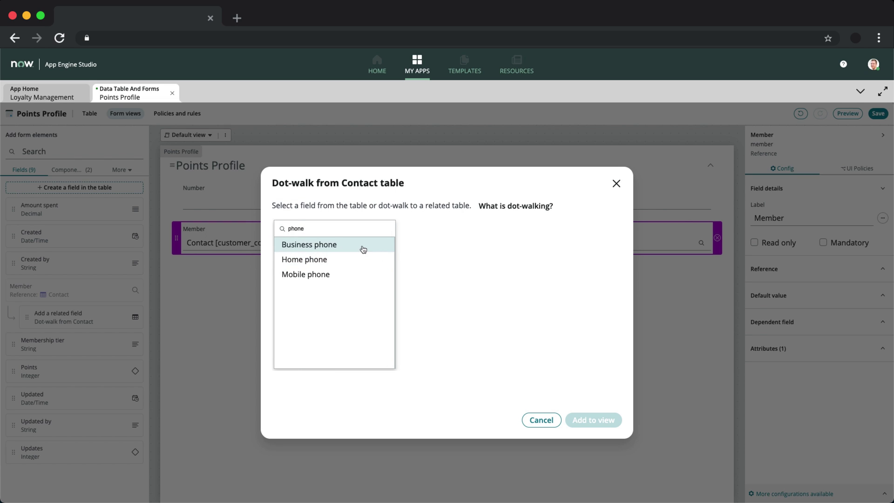
left_click(362, 248)
left_click(608, 425)
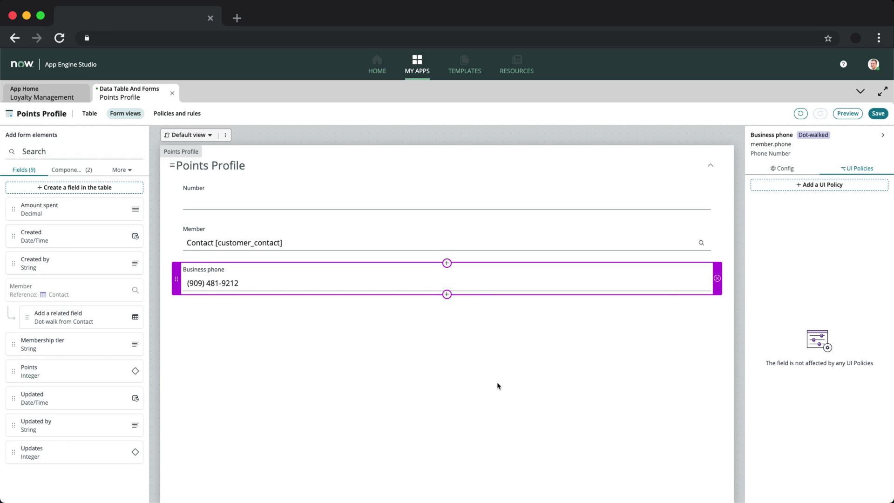
- Add a two-column 'Points Detail' section with Points and Membership tier, add Amount spent, and save
left_click_drag(13, 345, 385, 323)
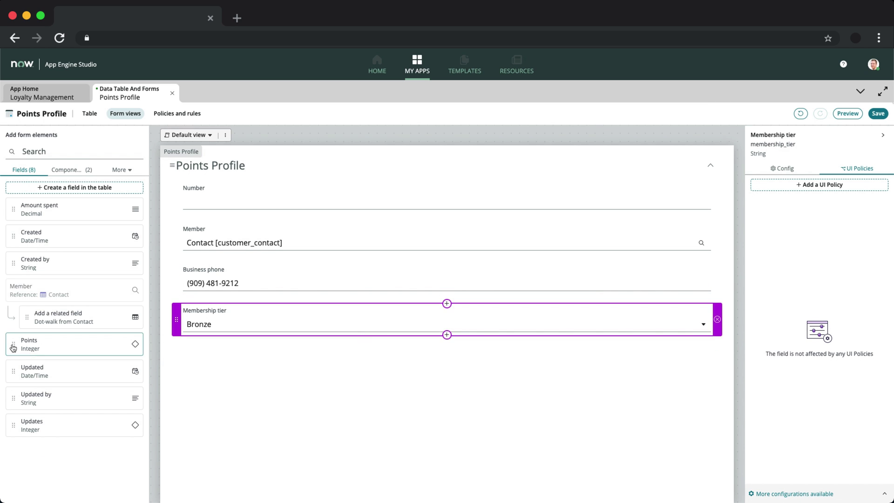
left_click_drag(13, 348, 391, 308)
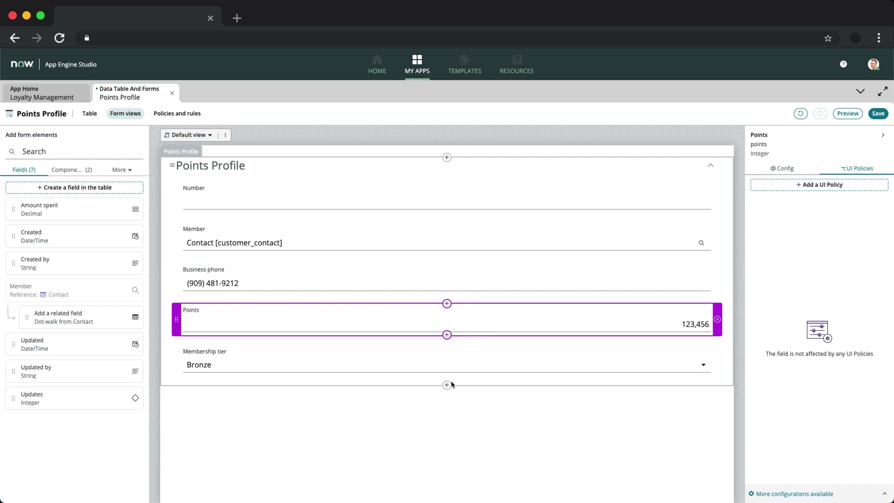
left_click(447, 385)
left_click(199, 410)
type("Points Detail")
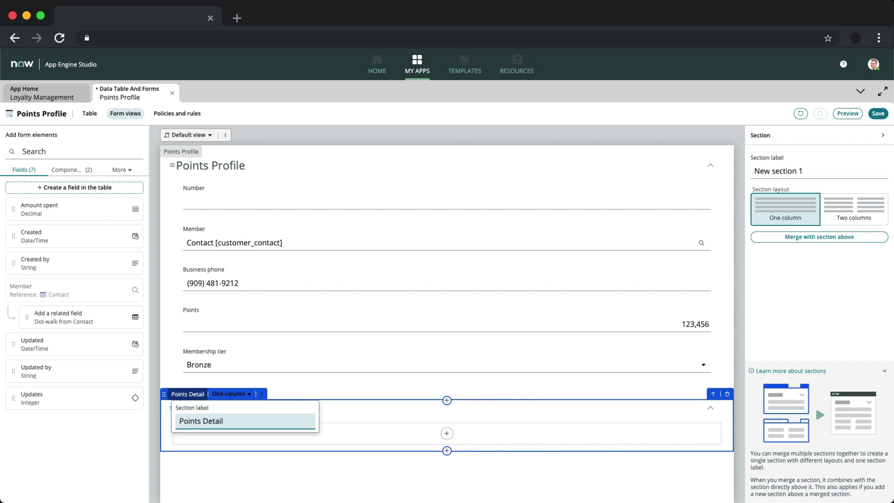
left_click(190, 323)
left_click_drag(190, 323, 241, 375)
left_click_drag(638, 316, 527, 419)
left_click_drag(21, 209, 447, 319)
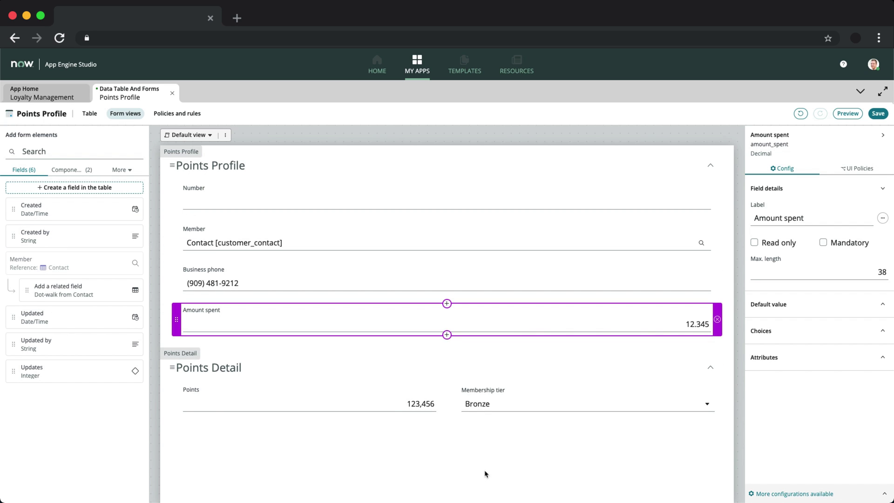
left_click(878, 114)
- Preview the form and fill a test record with a chosen member and Bronze tier
left_click(848, 113)
left_click(285, 207)
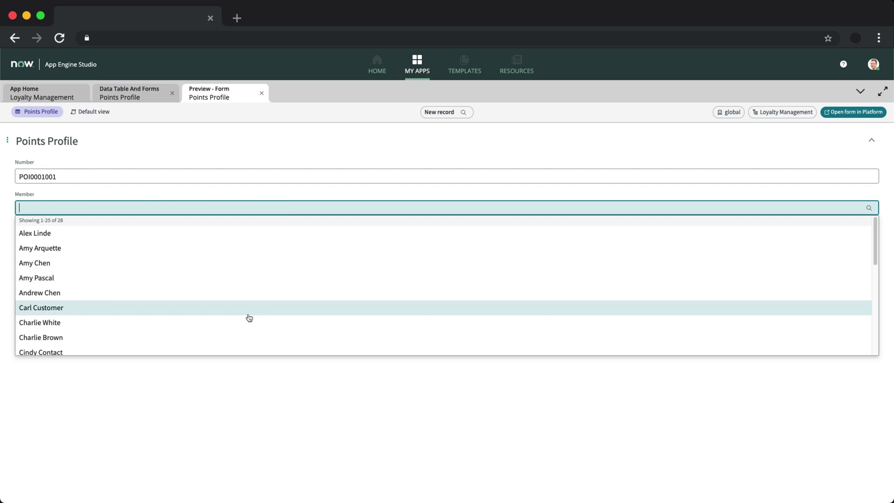
scroll(249, 318, "down", 5)
left_click(215, 293)
left_click(174, 274)
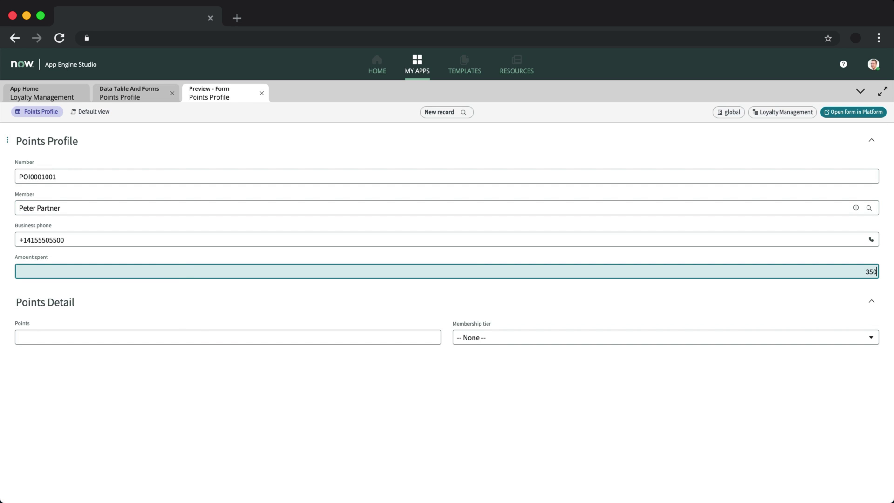
left_click(174, 336)
left_click(498, 337)
left_click(495, 366)
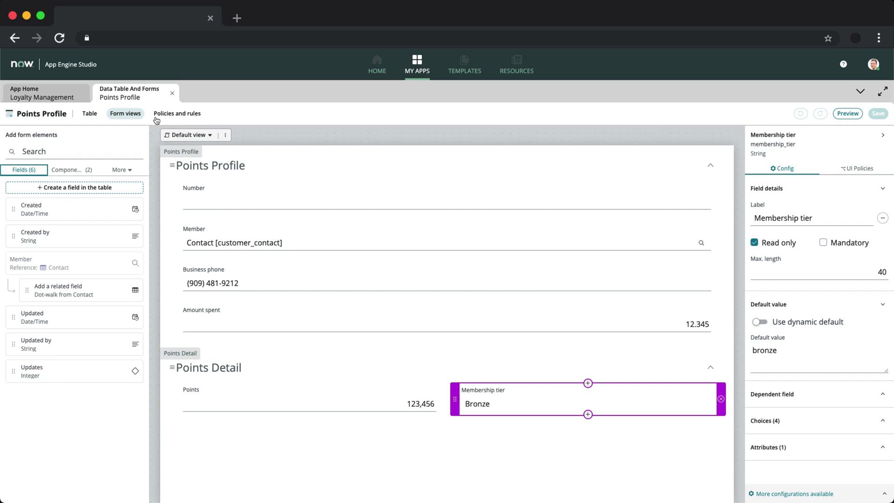
- Create a new UI policy with a short description and condition Membership tier is Gold
left_click(157, 119)
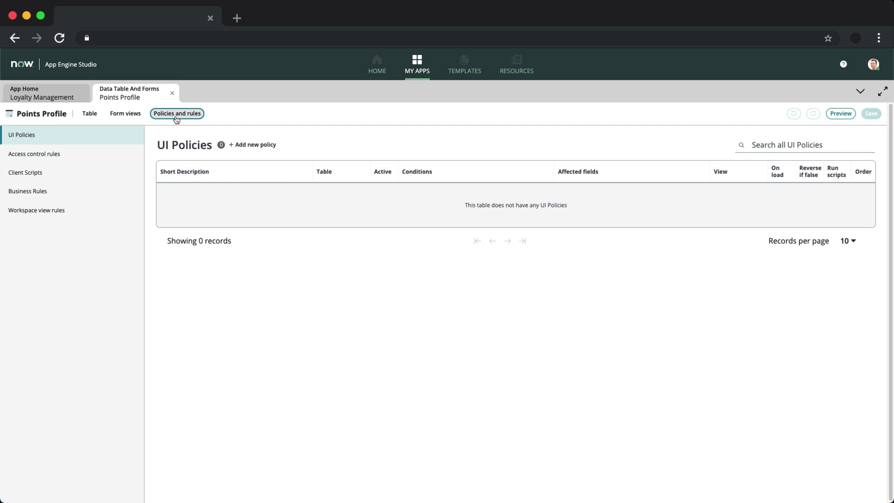
left_click(268, 150)
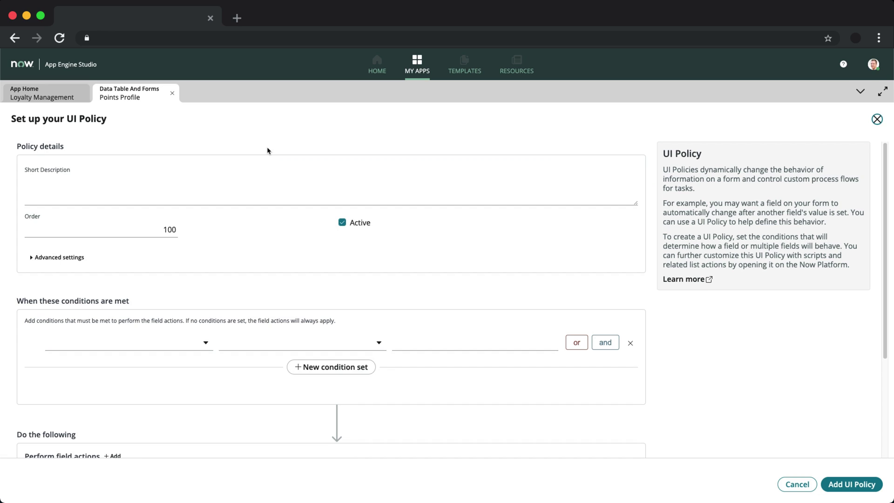
left_click(254, 196)
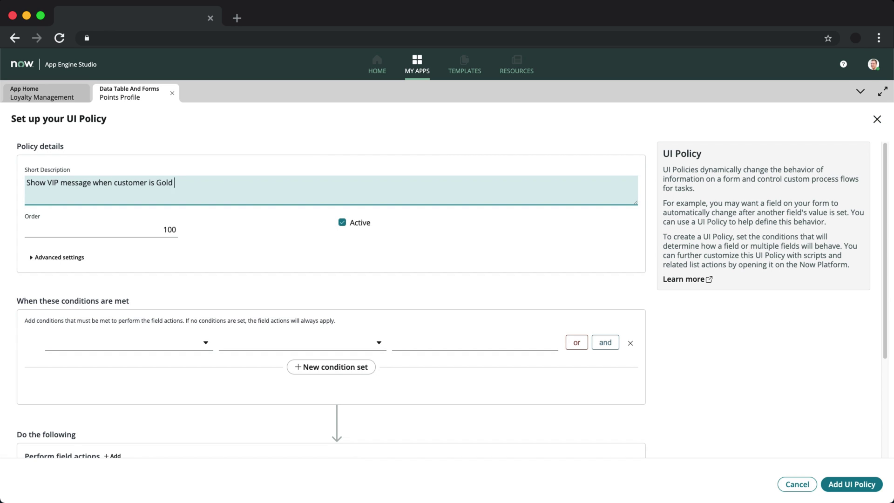
left_click(209, 339)
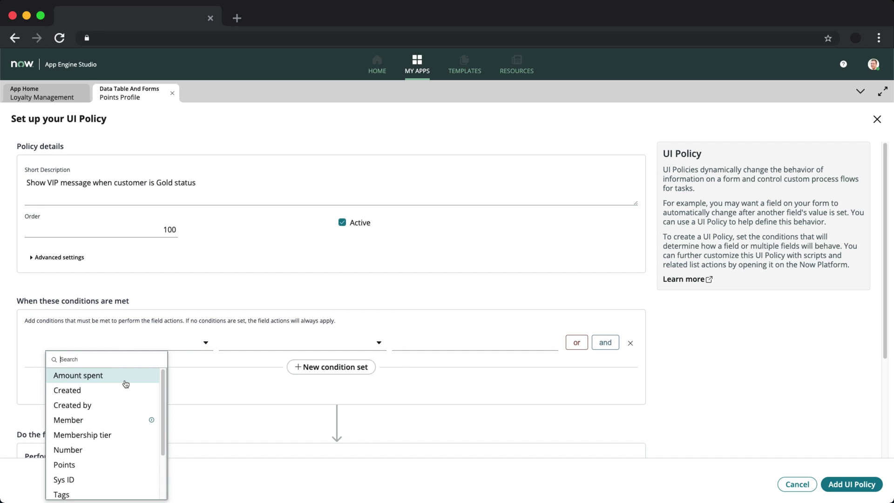
left_click(126, 434)
left_click(448, 344)
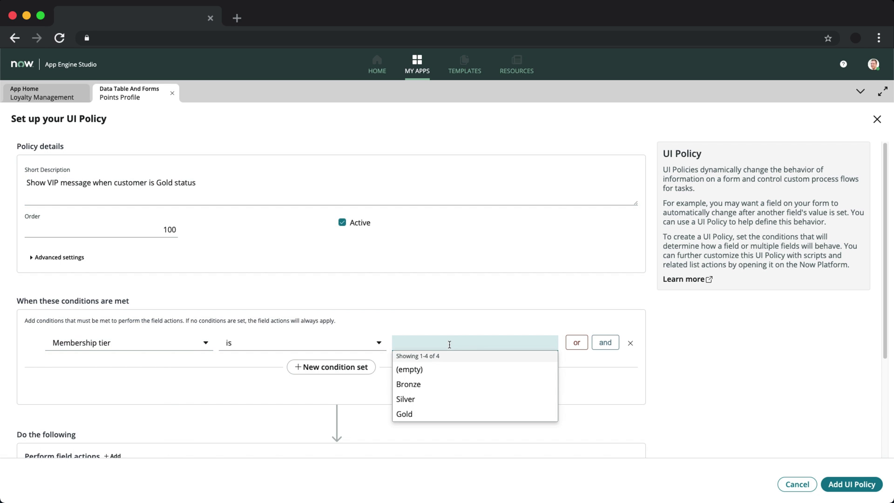
left_click(438, 415)
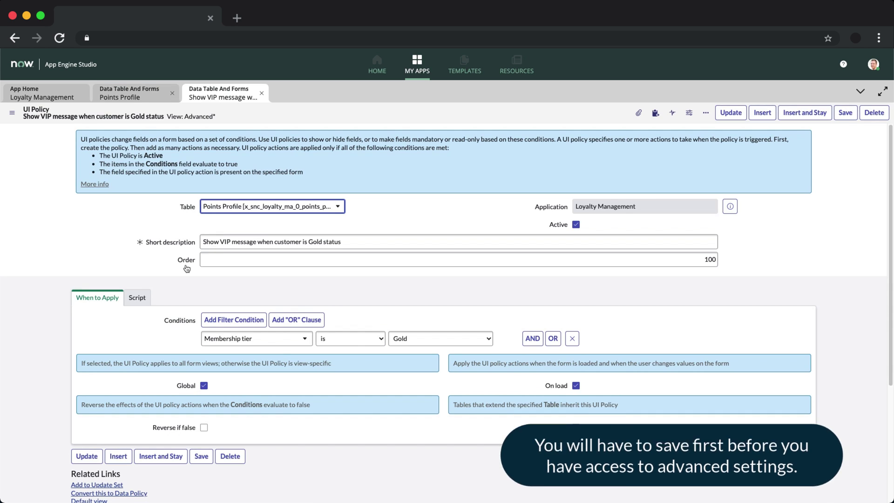
- Enable Run scripts, add a g_form.addInfoMessage script, and save the UI policy
left_click(131, 298)
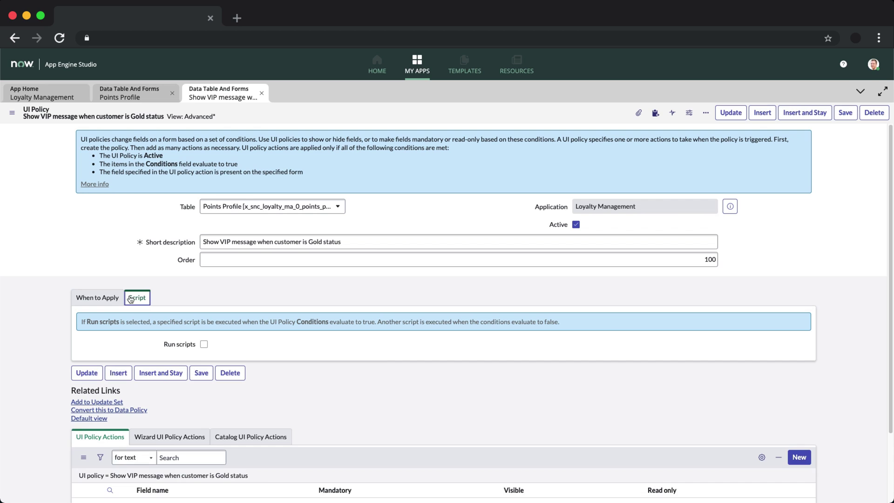
left_click(204, 345)
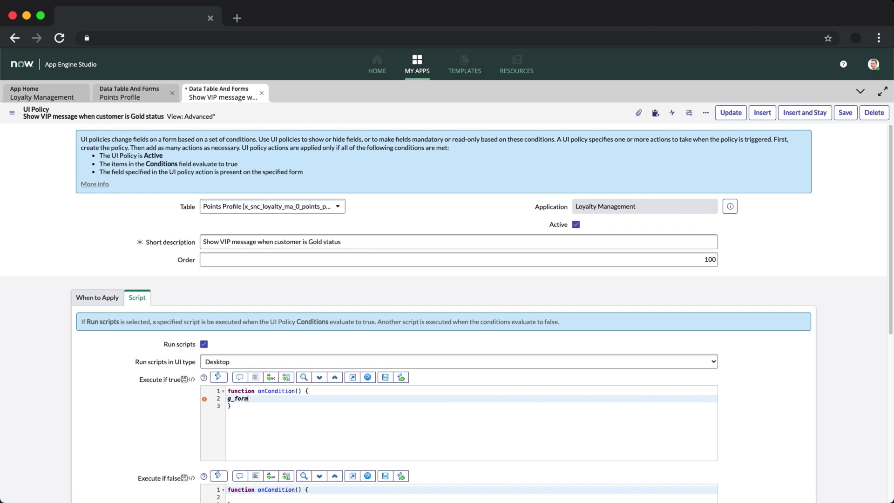
type(".addI")
key("Return")
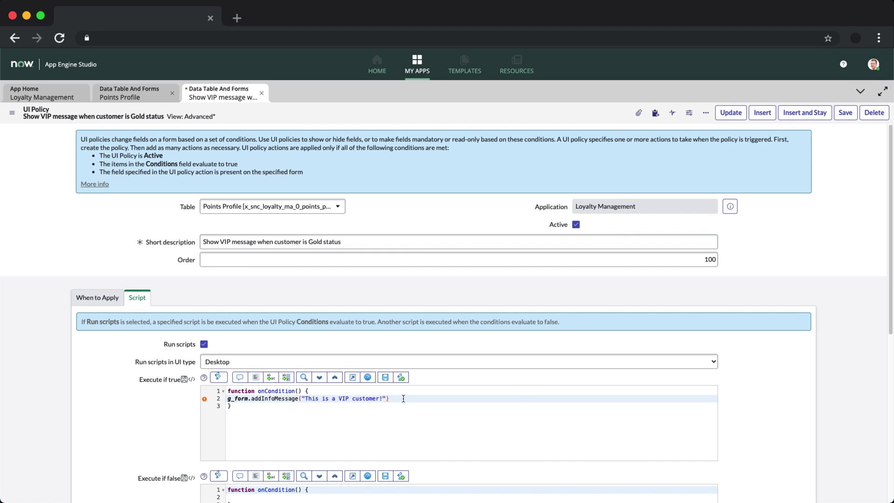
left_click(844, 114)
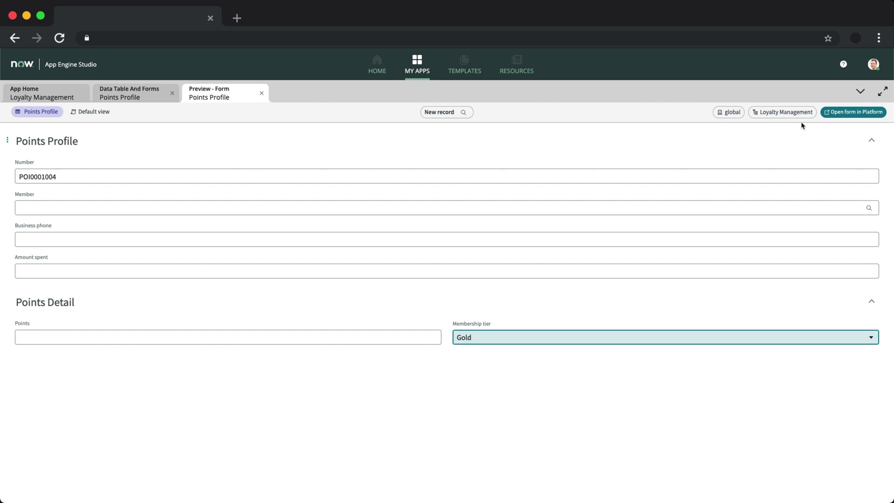
- Test the policy by setting a record's membership tier to Gold in the classic view
left_click(766, 144)
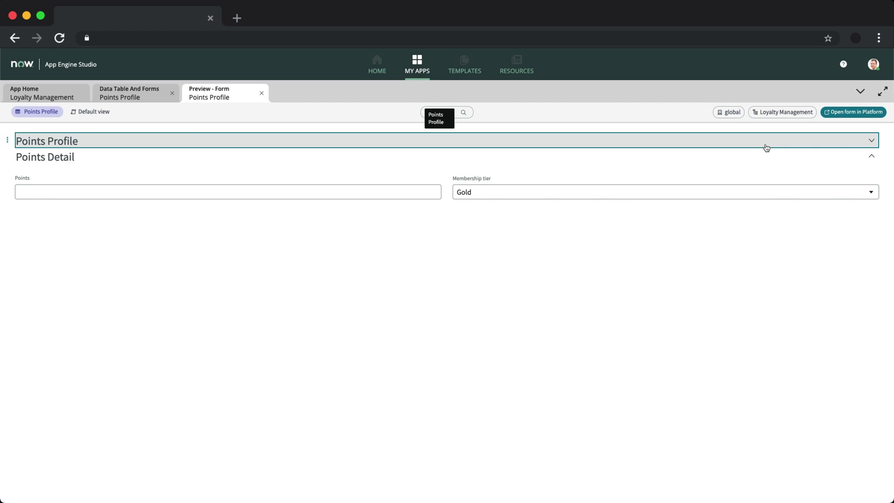
left_click(766, 144)
left_click(853, 112)
left_click(605, 194)
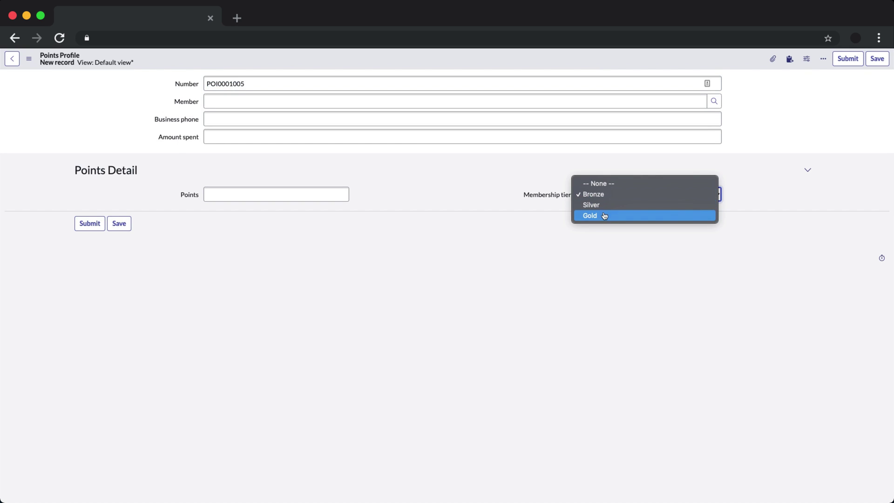
left_click(605, 216)
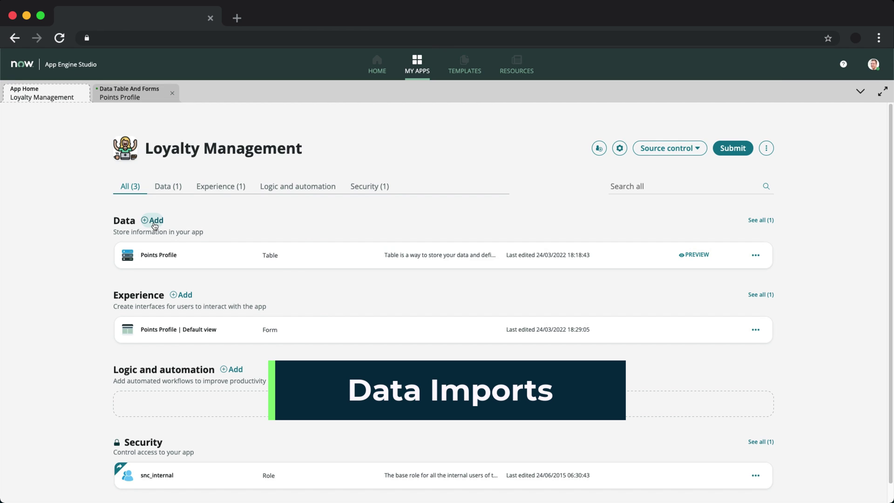
- Start an Import and map data setup named 'Import historical loyalty points'
left_click(154, 220)
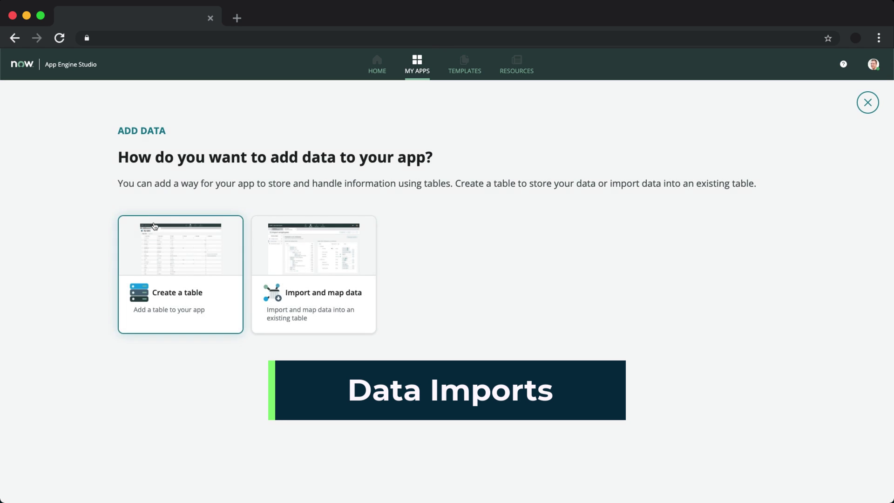
left_click(331, 270)
left_click(590, 483)
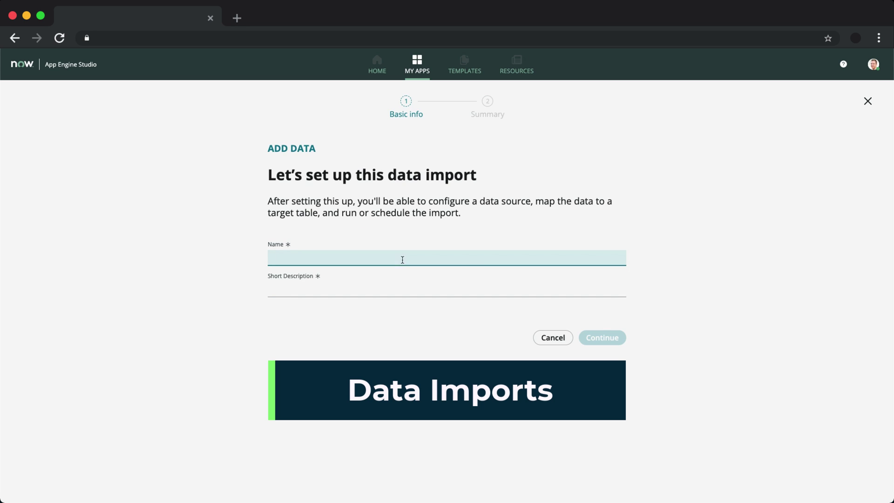
type("loyalty points")
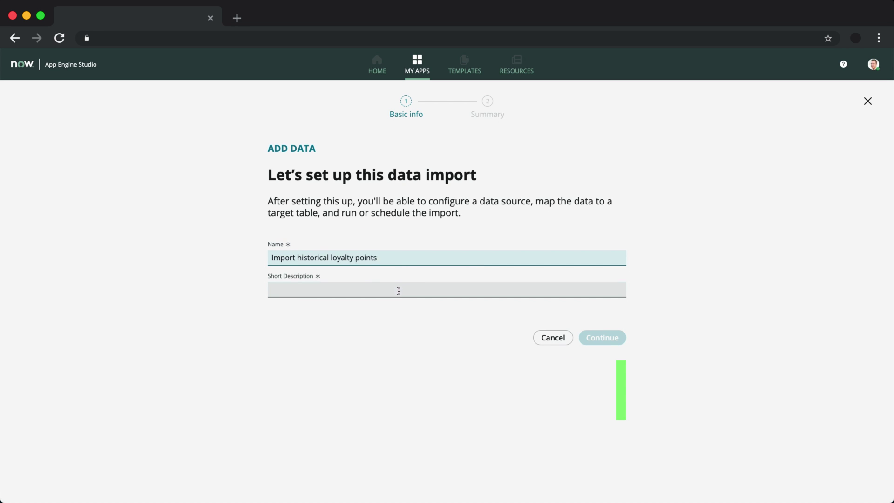
left_click(397, 291)
- Describe the import as 'From customer management system', create it, and open it for editing
type("From customer management system")
left_click(613, 337)
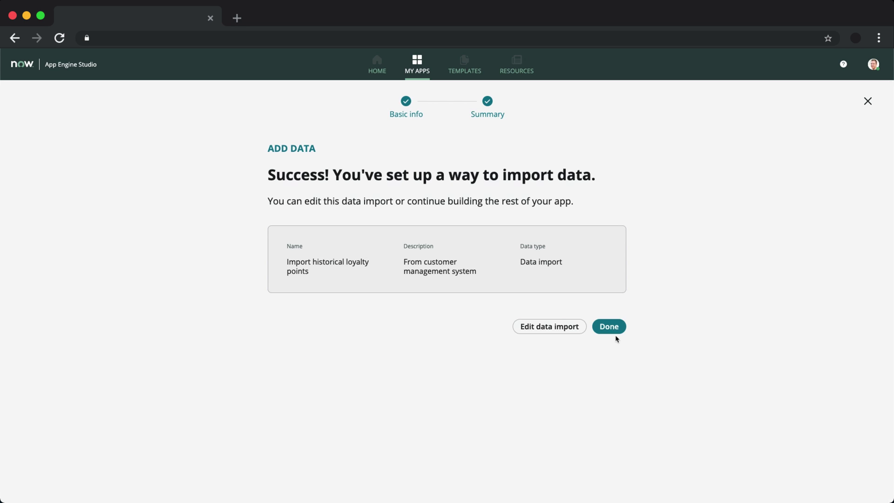
left_click(549, 325)
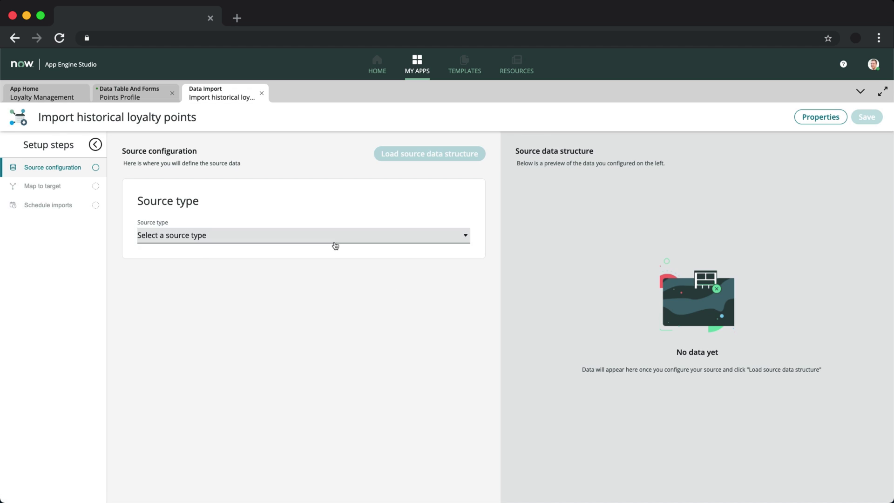
- Use Customer History.xlsx as the Excel source, load its structure, and add a mapping
left_click(335, 240)
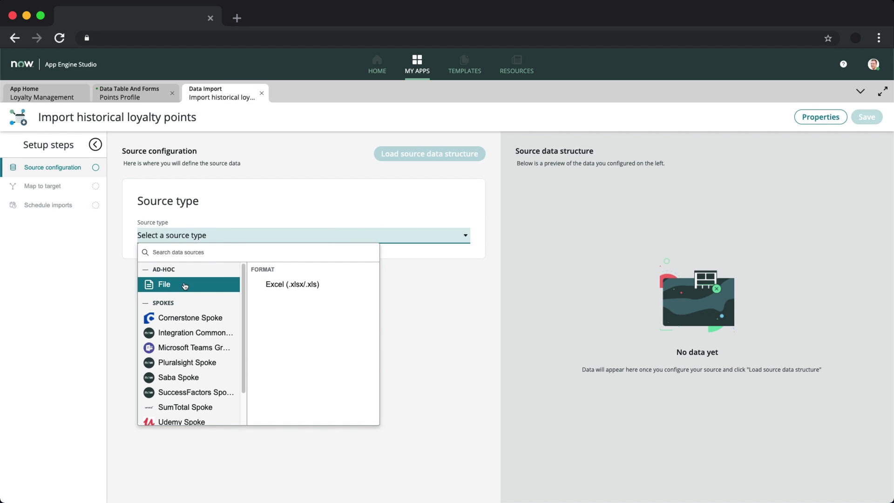
left_click(303, 284)
left_click_drag(351, 379, 339, 363)
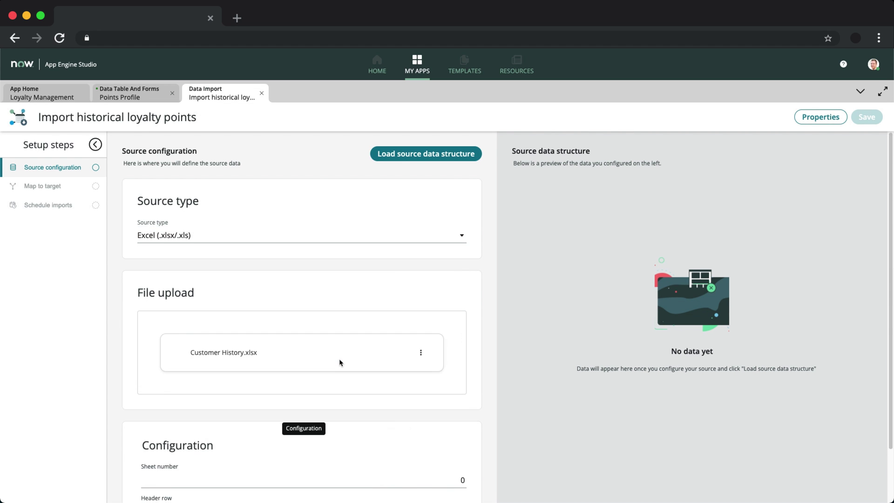
left_click(426, 153)
left_click(71, 186)
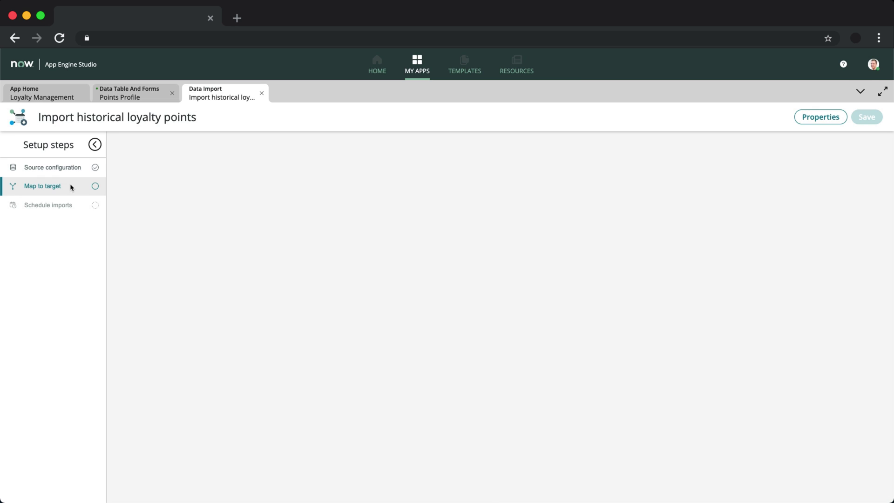
left_click(845, 153)
- Save a new mapping targeting the Member Profile table and open its field mapping
left_click(397, 284)
type("member pro")
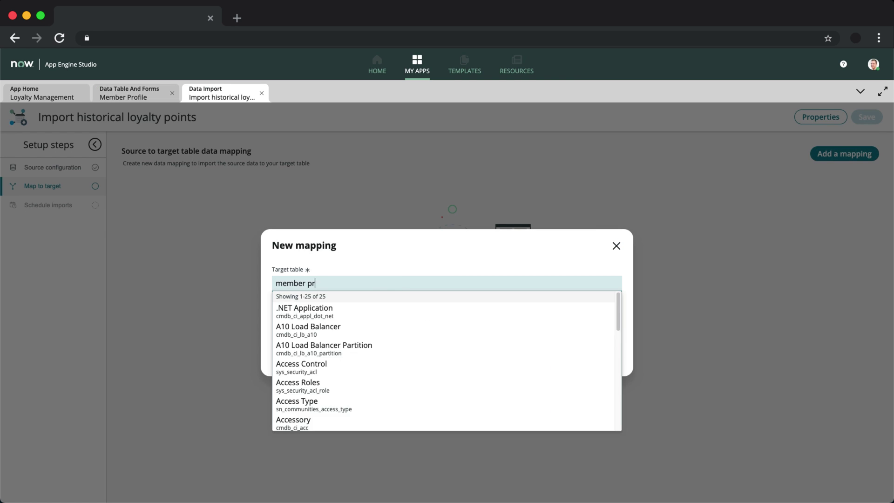
left_click(397, 310)
left_click(395, 315)
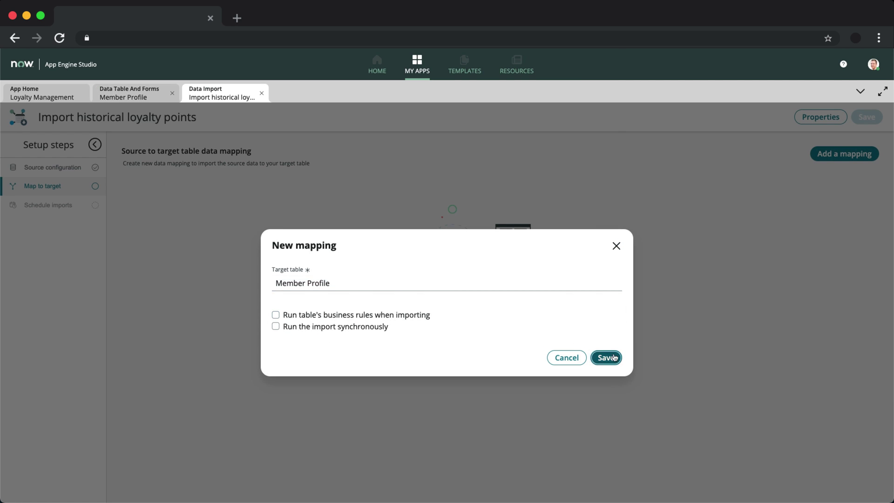
left_click(618, 357)
left_click(300, 196)
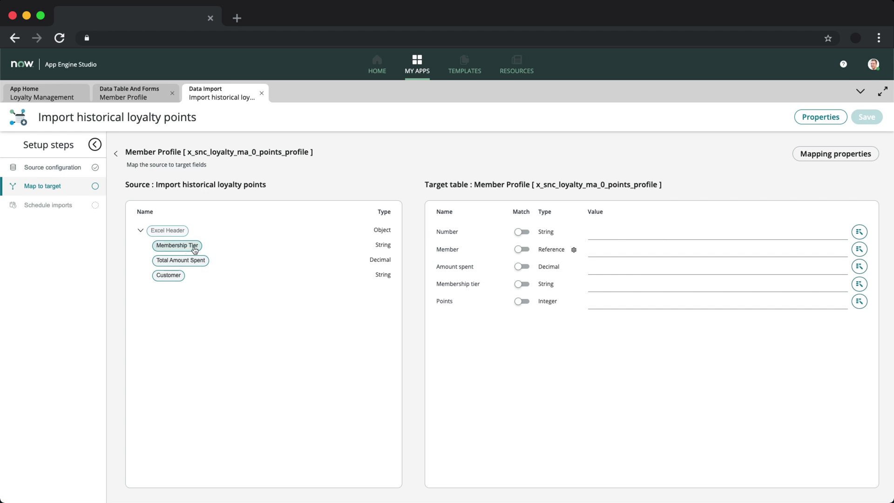
- Map Membership Tier, Total Amount Spent and Customer, and Points via Round Numeric transform
left_click_drag(172, 250, 624, 296)
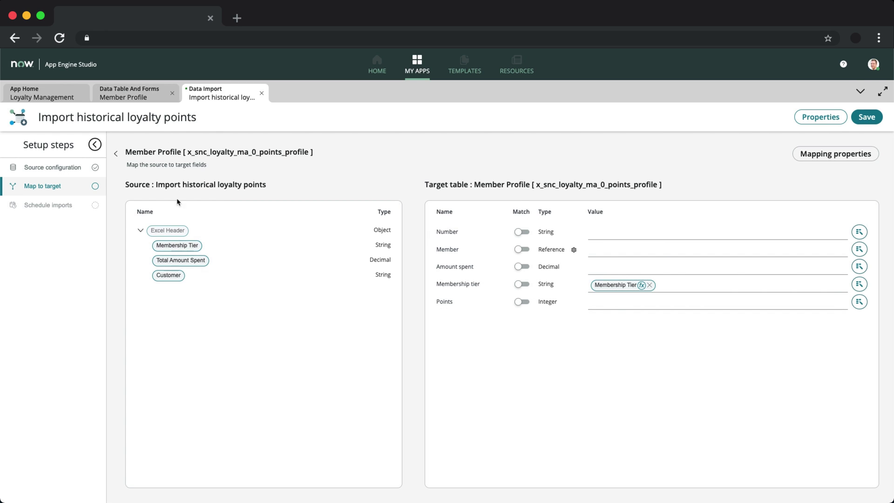
left_click_drag(183, 265, 621, 258)
left_click_drag(180, 259, 649, 305)
left_click(648, 304)
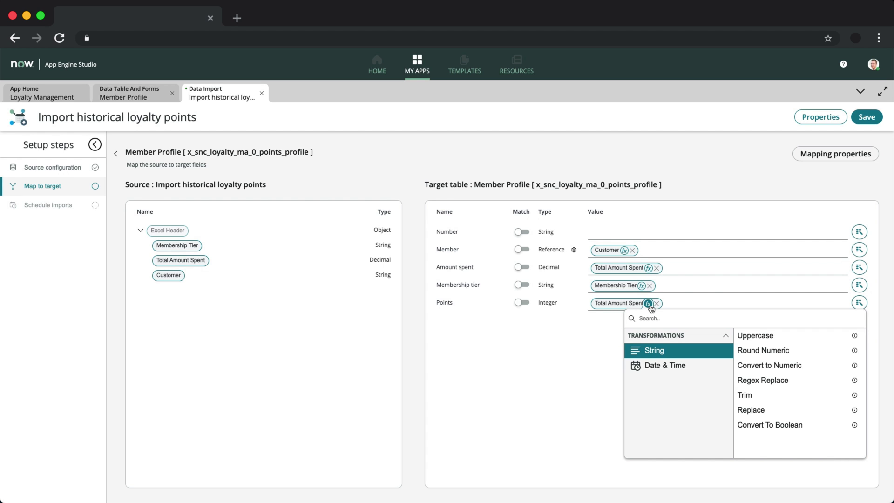
left_click(807, 356)
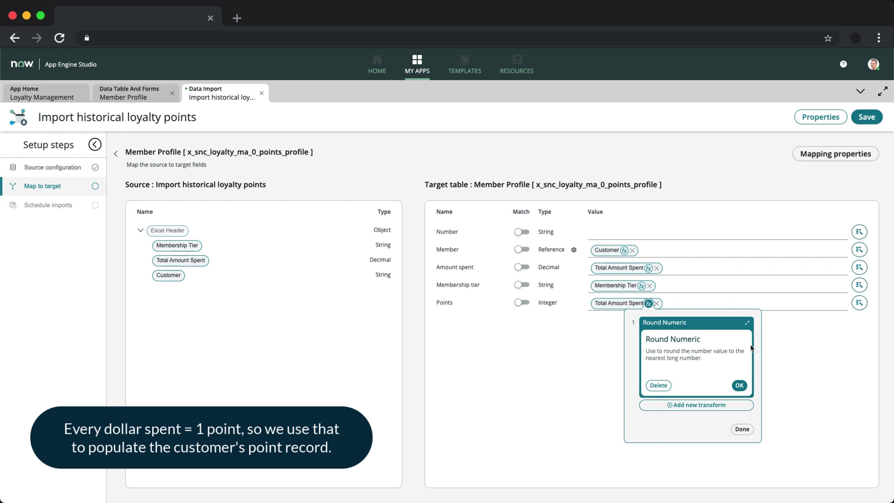
left_click(740, 386)
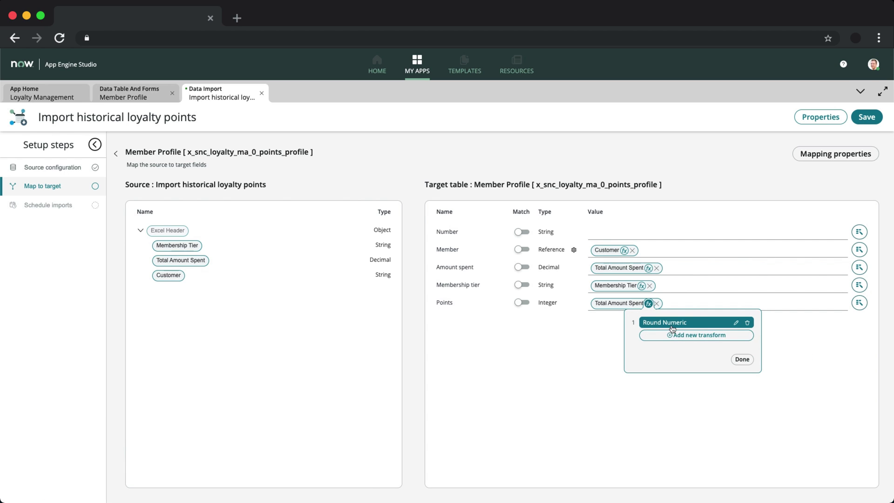
left_click(740, 360)
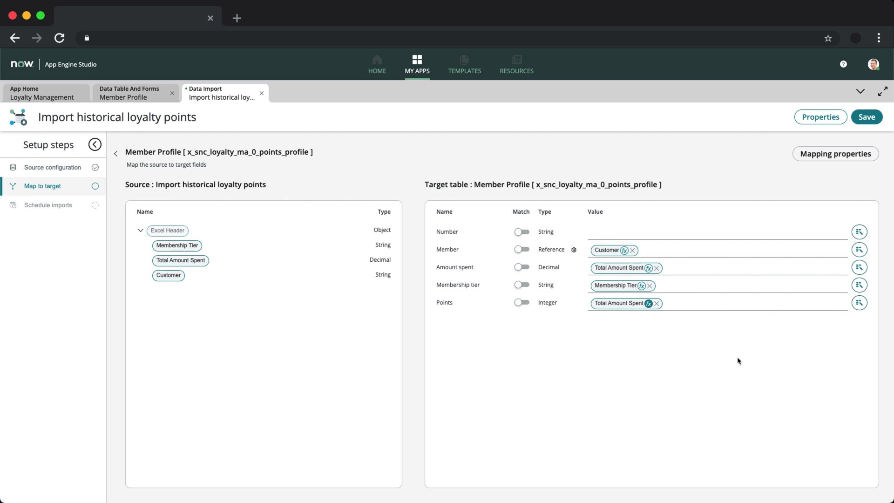
- Run the historical loyalty points import once, then preview a Member Profile record
left_click(13, 207)
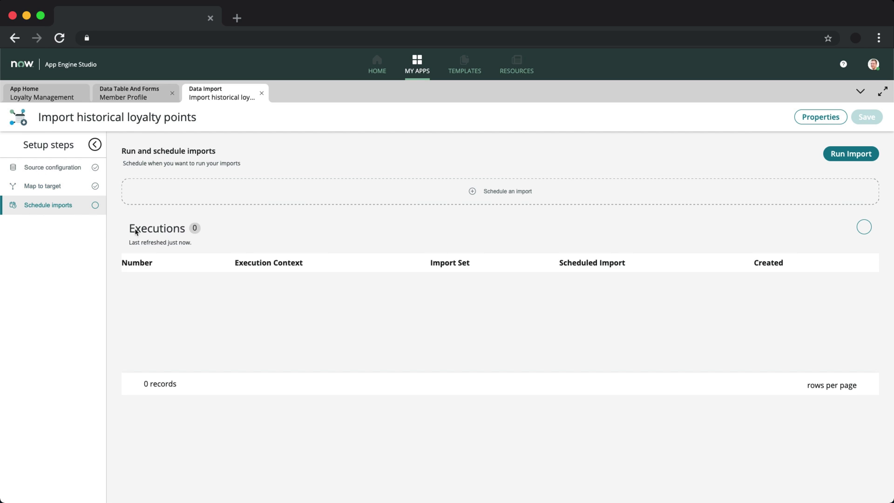
left_click(513, 196)
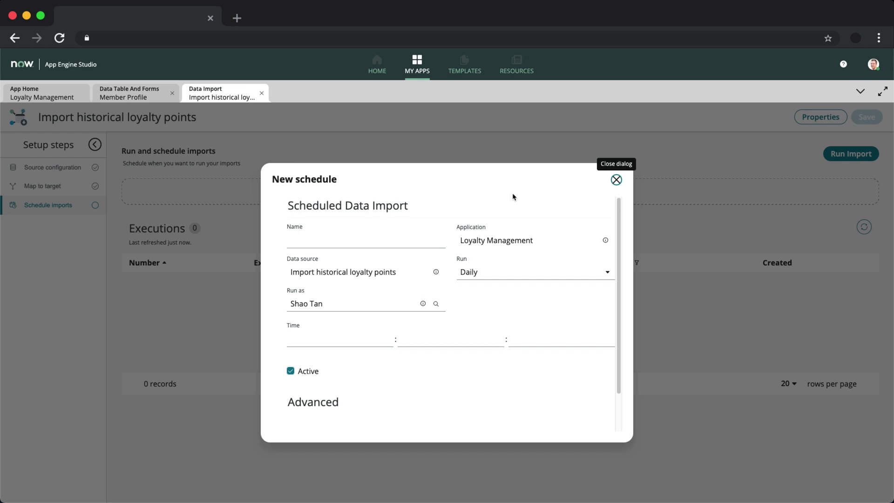
left_click(616, 180)
left_click(851, 155)
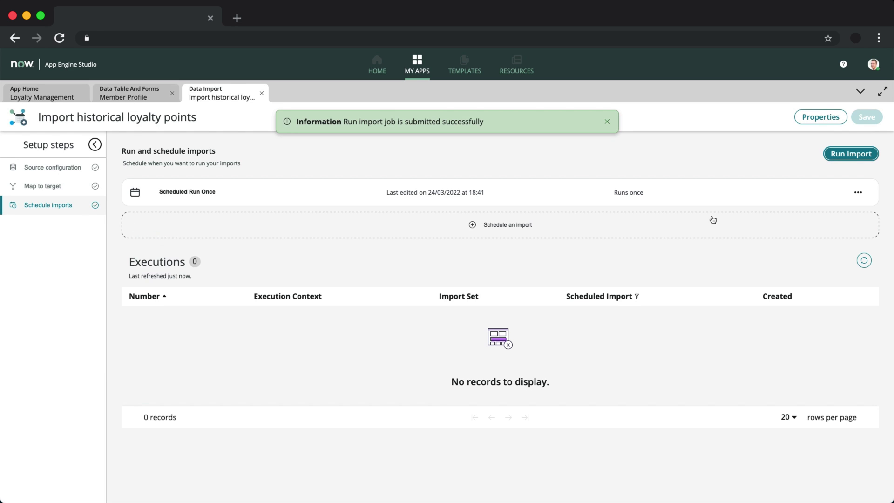
left_click(139, 100)
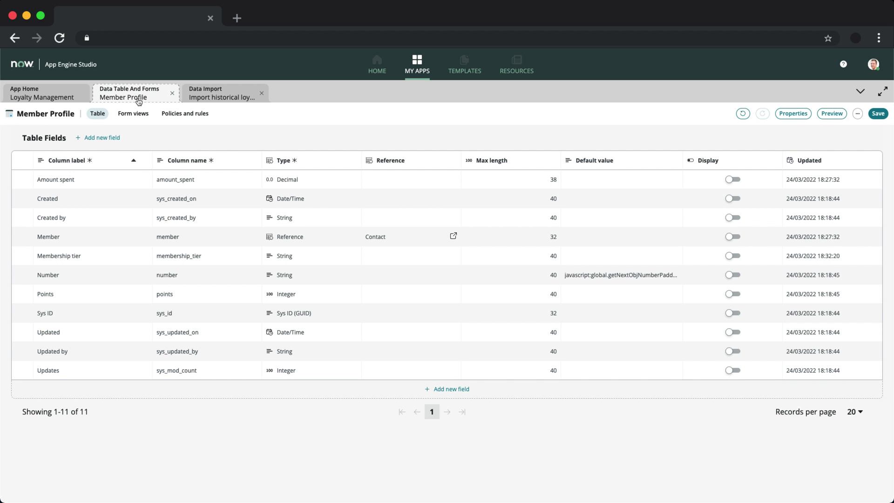
left_click(833, 114)
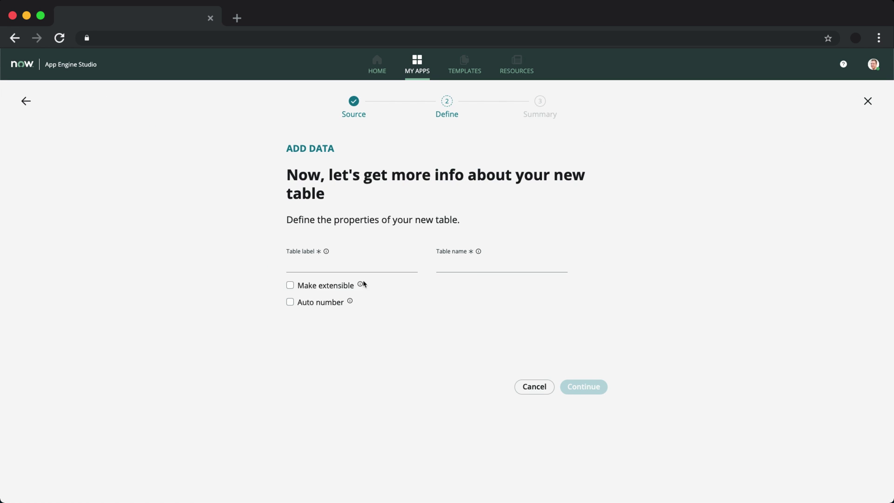
- Create an auto-numbered 'Member transaction' table and open it for editing
left_click(353, 264)
type("Memver trabsact")
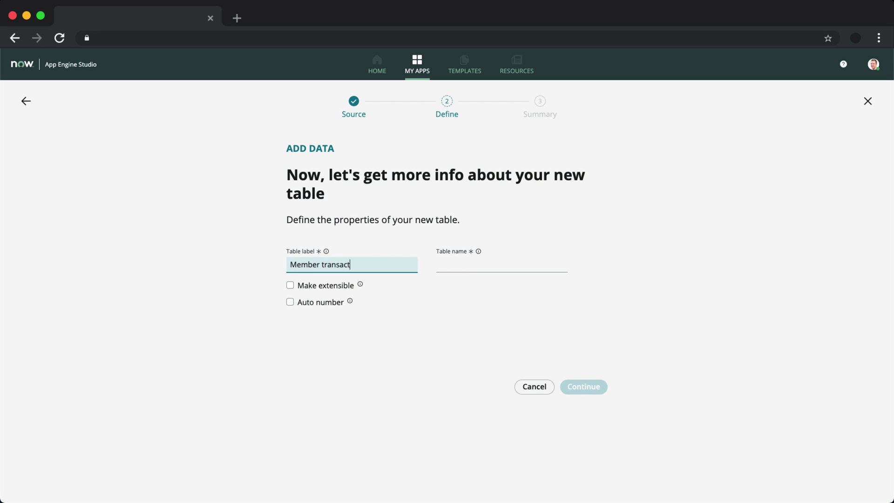
type("ion")
left_click(290, 302)
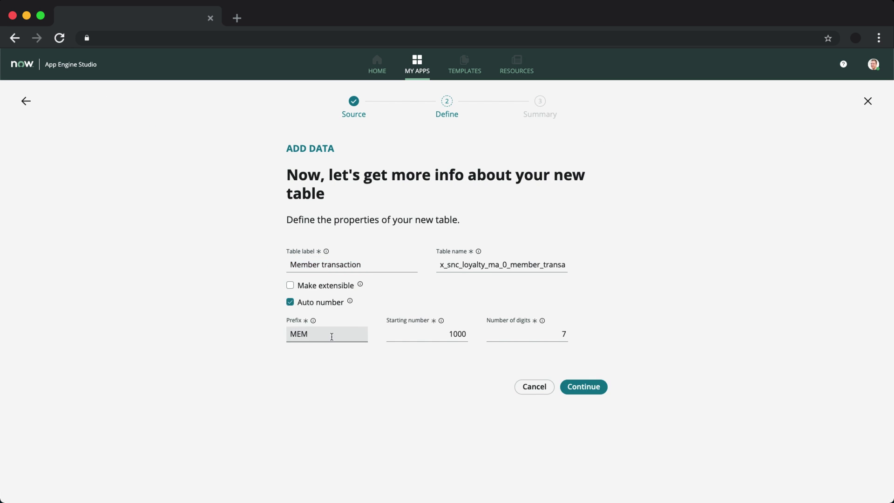
left_click(583, 387)
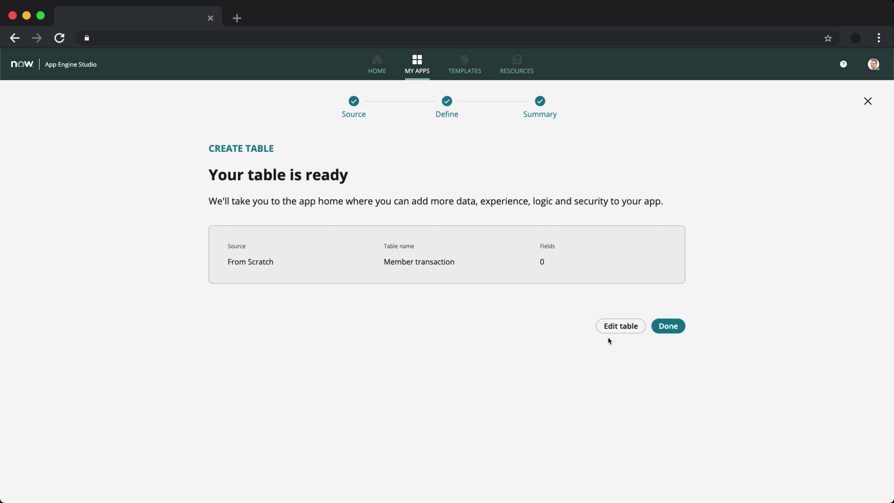
left_click(619, 325)
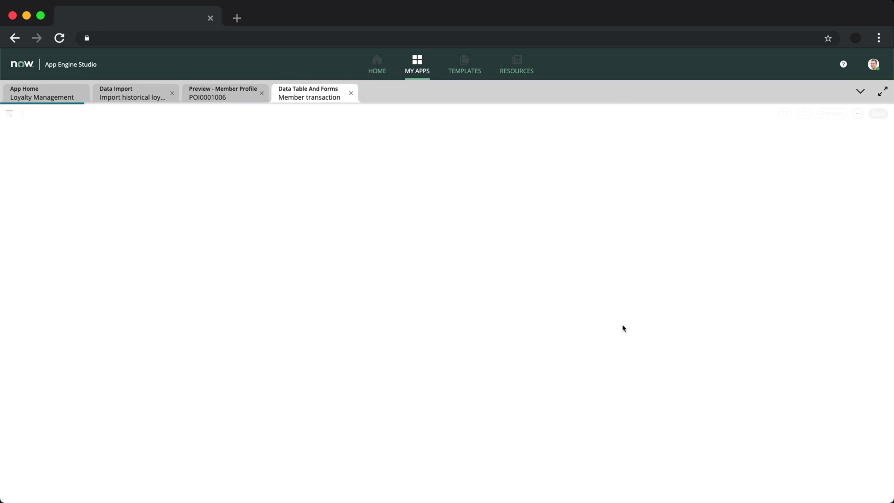
- Add an Amount Decimal field and a Member field referencing Member Profile
left_click(421, 313)
type("Amount")
left_click(297, 319)
type("dec")
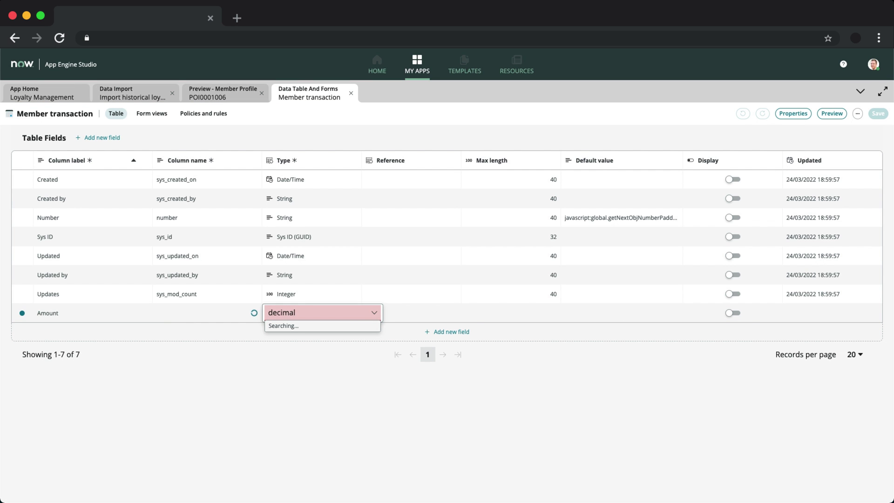
type("imal")
key("Return")
type("M")
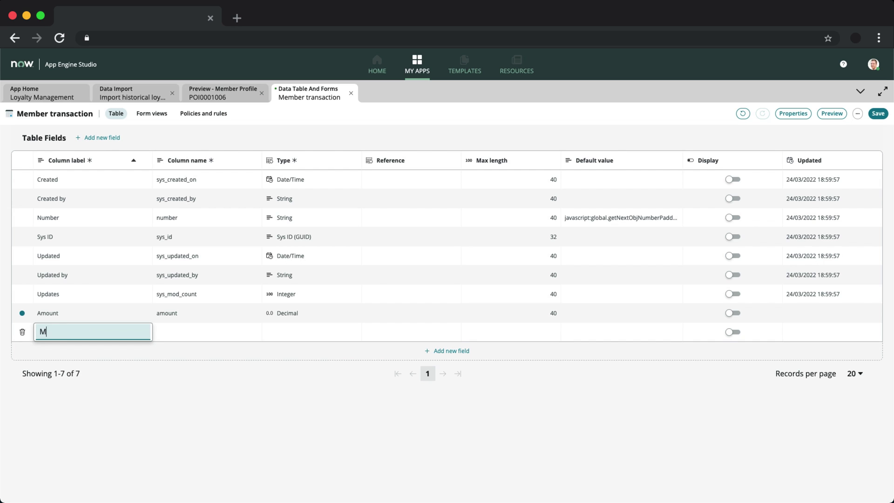
type("ember")
key("Tab")
type("Reference")
key("Return")
left_click(347, 427)
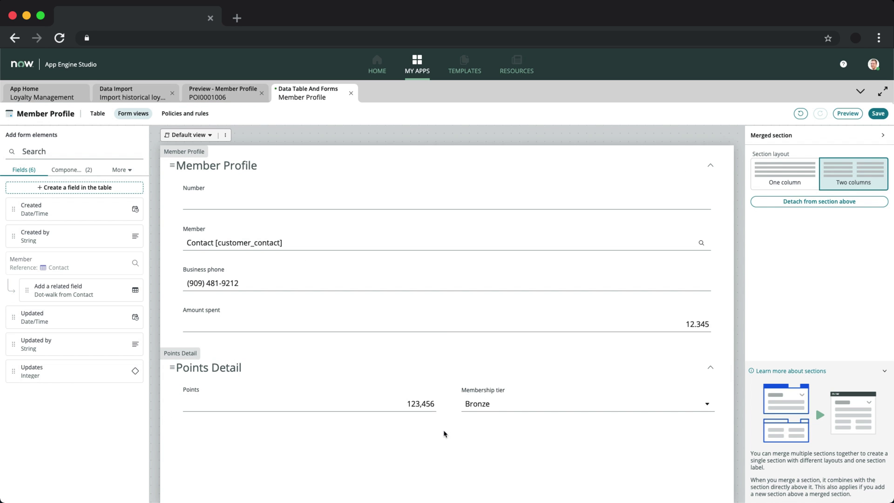
- Add a Transactions section with the member transactions embedded list to the Member Profile form and save
left_click(444, 433)
left_click(203, 460)
left_click(204, 460)
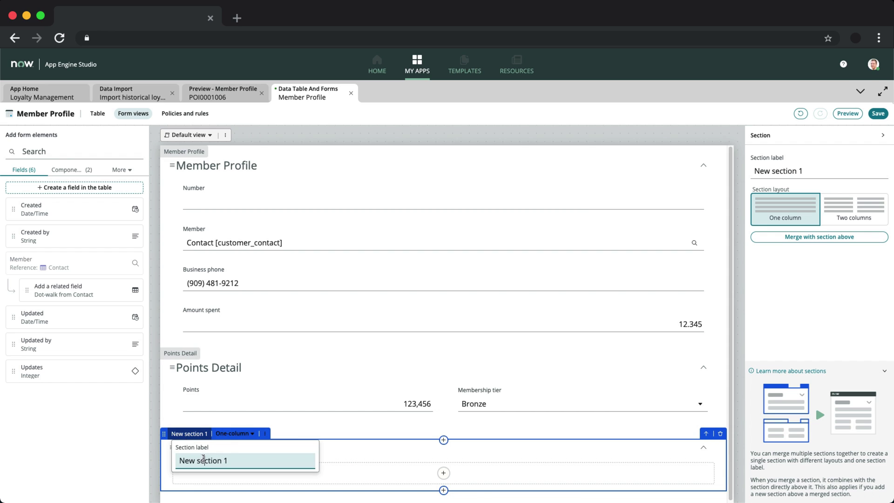
left_click(204, 460)
type("Transactions")
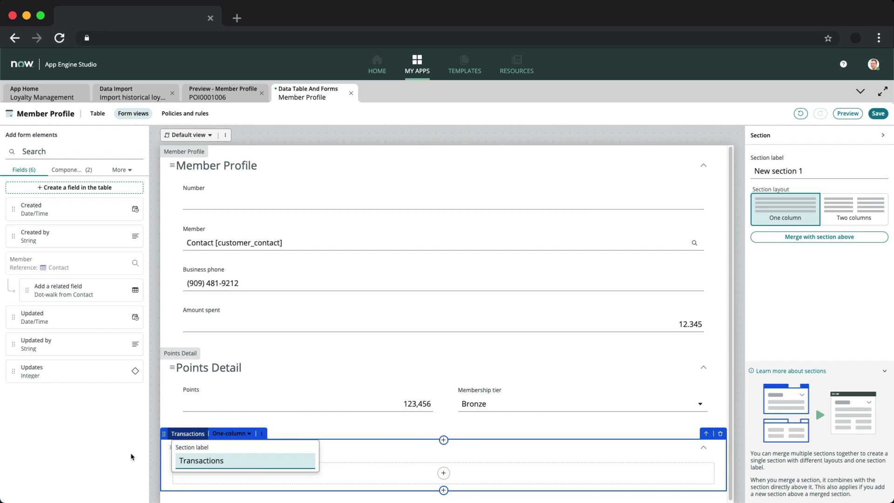
left_click(122, 169)
left_click(140, 199)
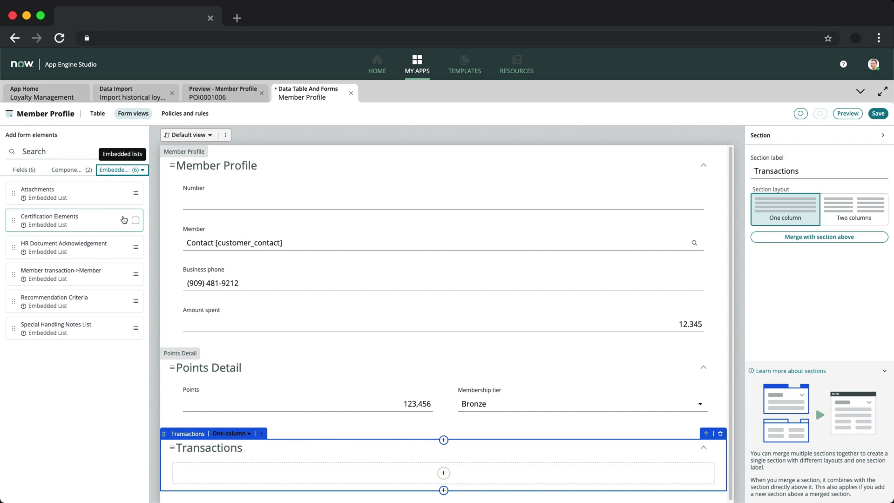
left_click_drag(15, 275, 402, 482)
left_click(877, 114)
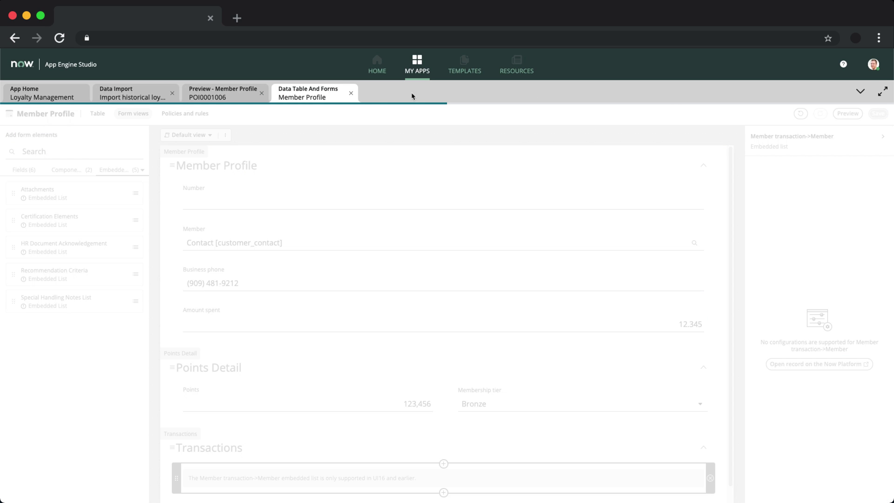
- In the record preview, insert a 50.50 transaction and save the member record
left_click(222, 92)
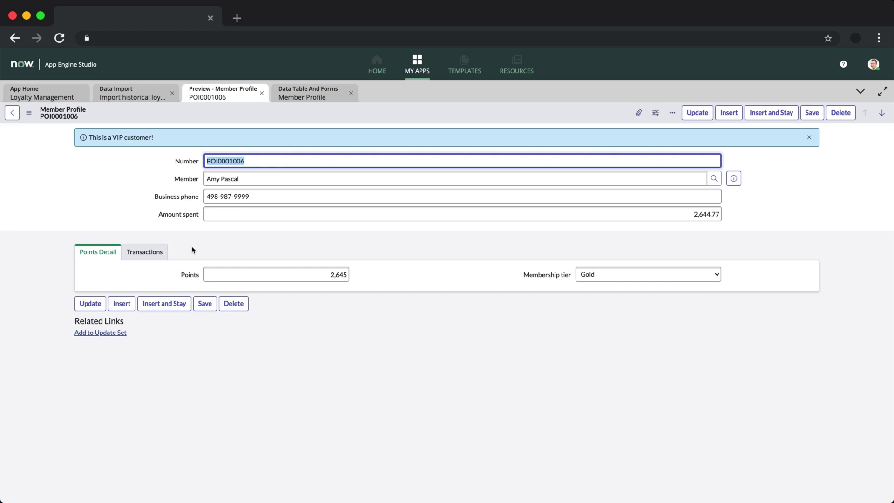
left_click(152, 253)
left_click(164, 311)
left_click(632, 309)
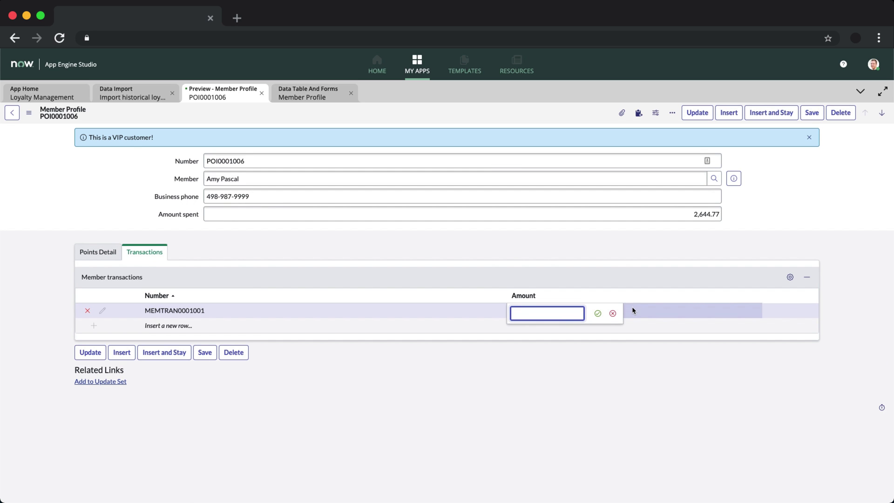
type("50.50")
key("Return")
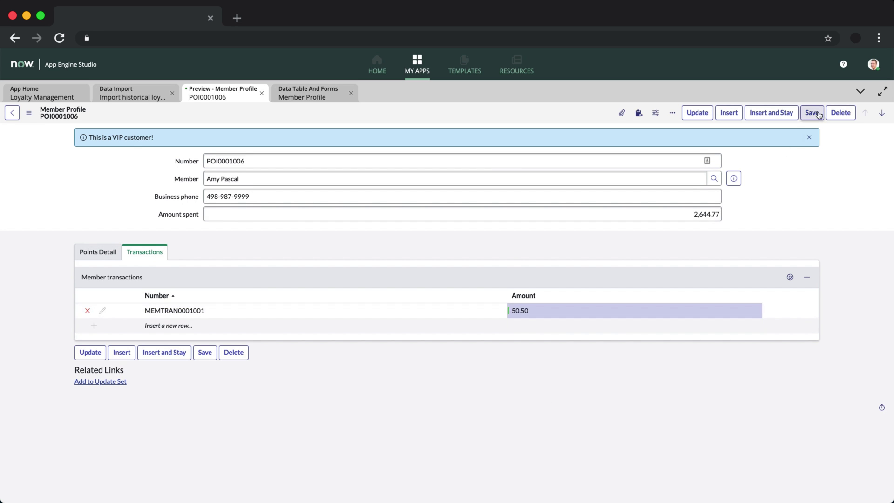
left_click(817, 114)
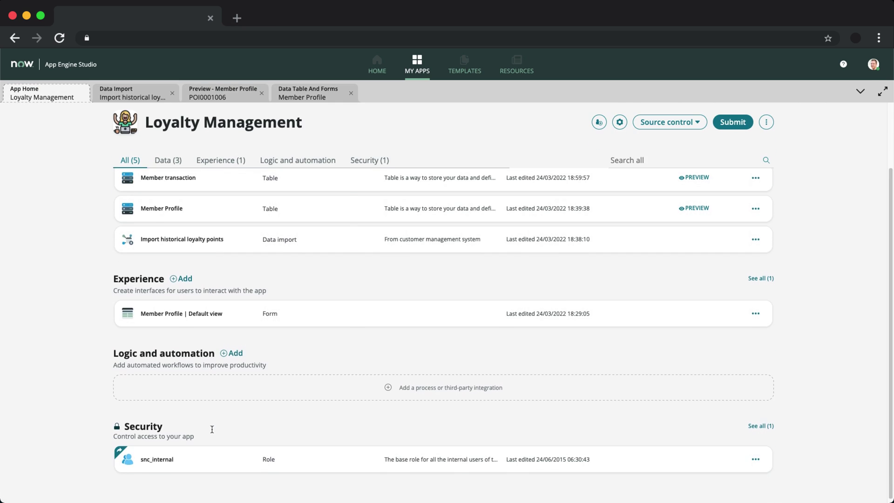
- Create the 'Tiering Membership' decision table, open it, and add its first input
left_click(232, 349)
left_click(291, 312)
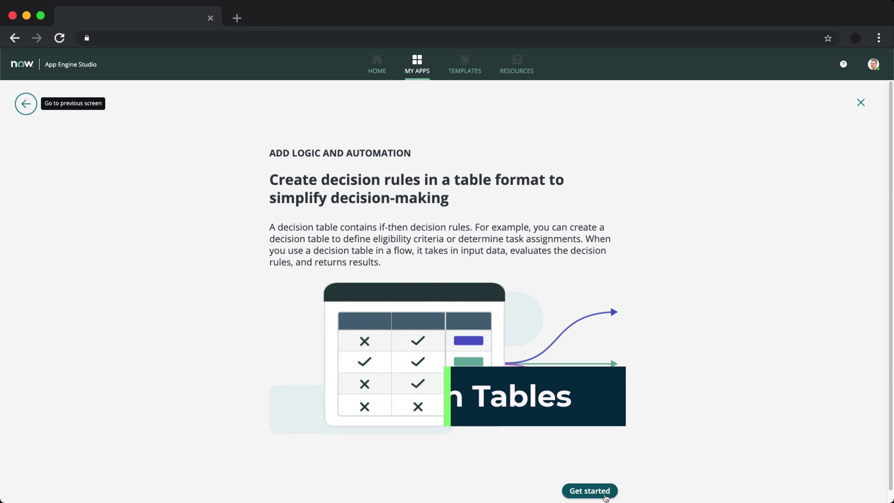
left_click(589, 491)
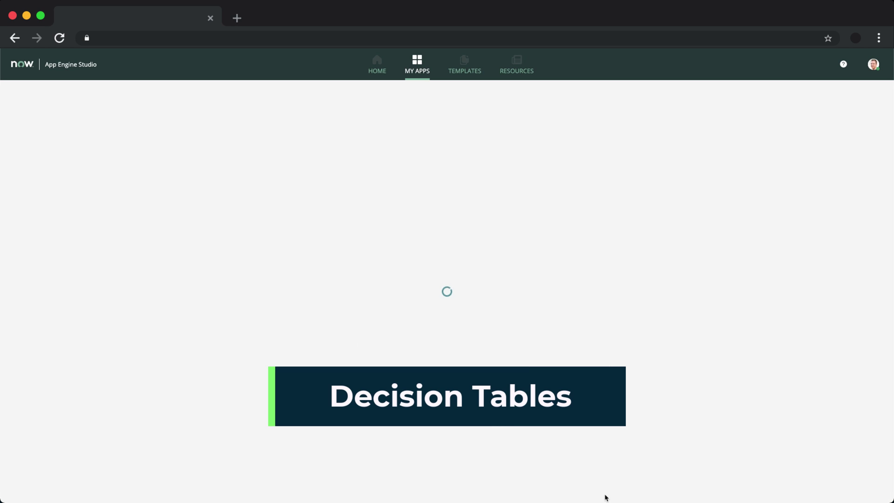
left_click(393, 257)
type("Tier")
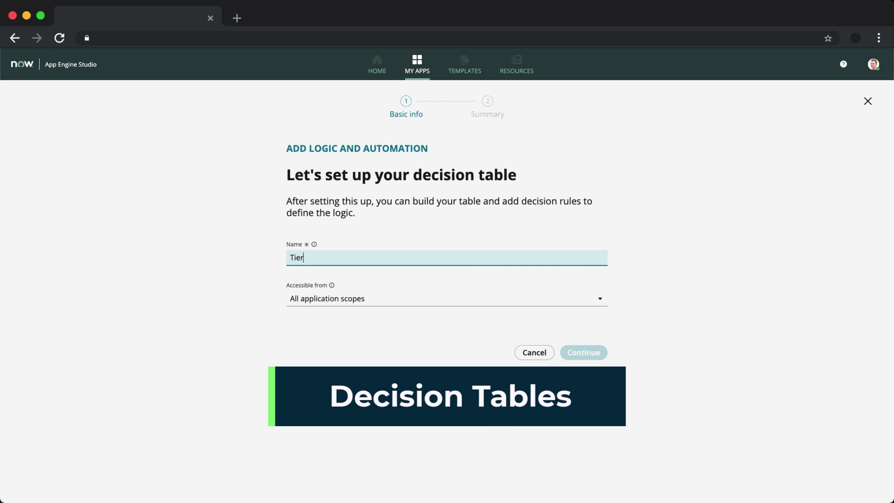
type("ing Membership")
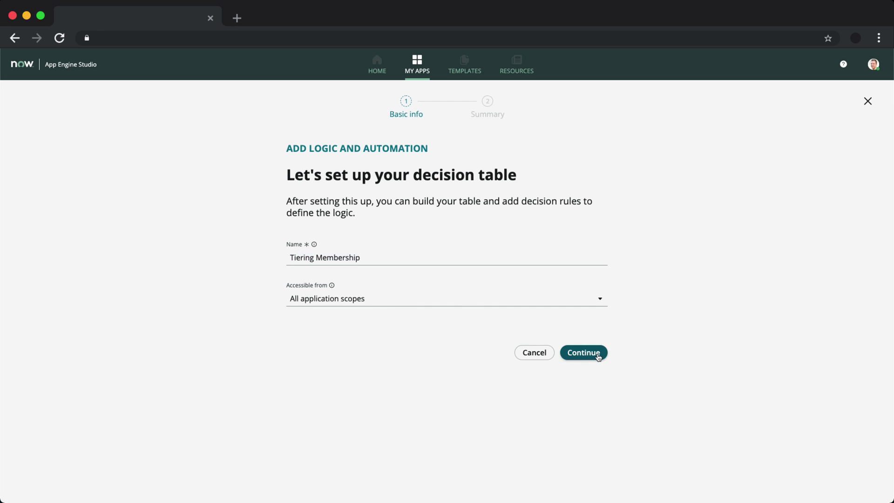
left_click(583, 355)
left_click(605, 327)
left_click(455, 200)
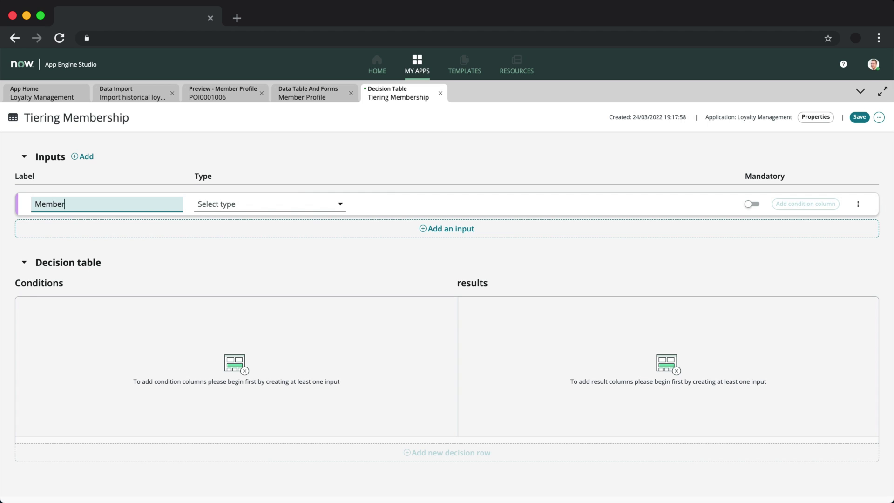
- Name the input 'Member Profile Record' as a Reference to the Member Profile table
type("Member Profile Record")
left_click(270, 204)
scroll(270, 261, "down", 2)
type("refere")
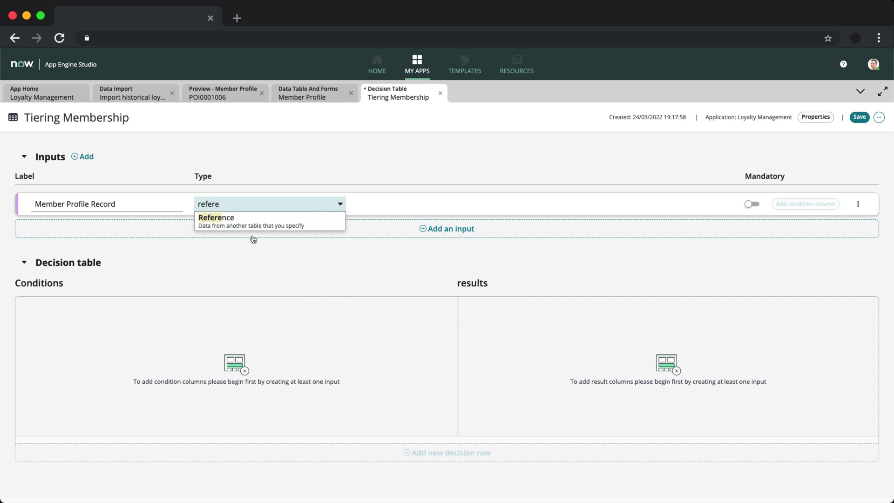
left_click(219, 216)
type("member")
left_click(251, 293)
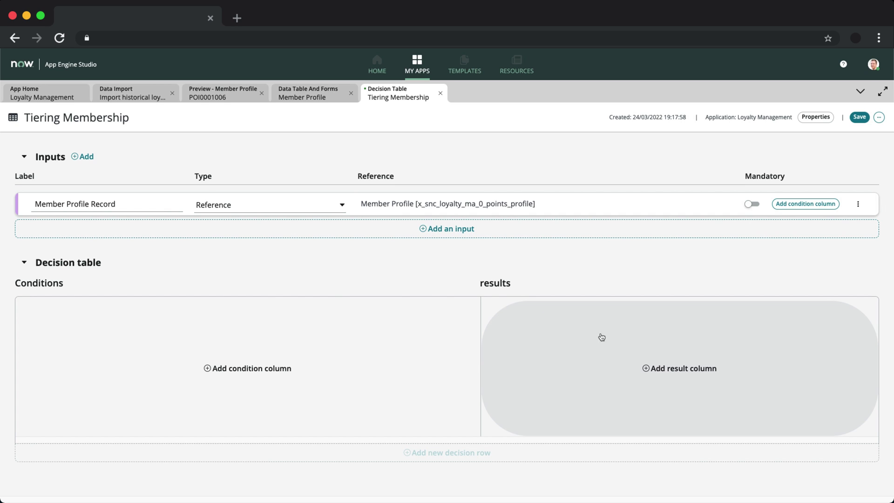
- Add a Choice result column 'Tier', described 'Membership tier', with choices Bronze and Silver
left_click(668, 369)
left_click(387, 267)
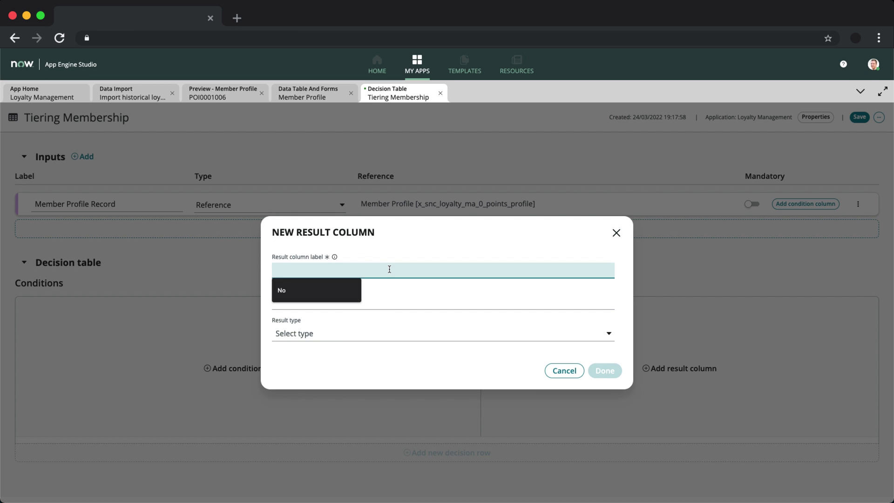
type("Tier")
left_click(394, 302)
type("Membership")
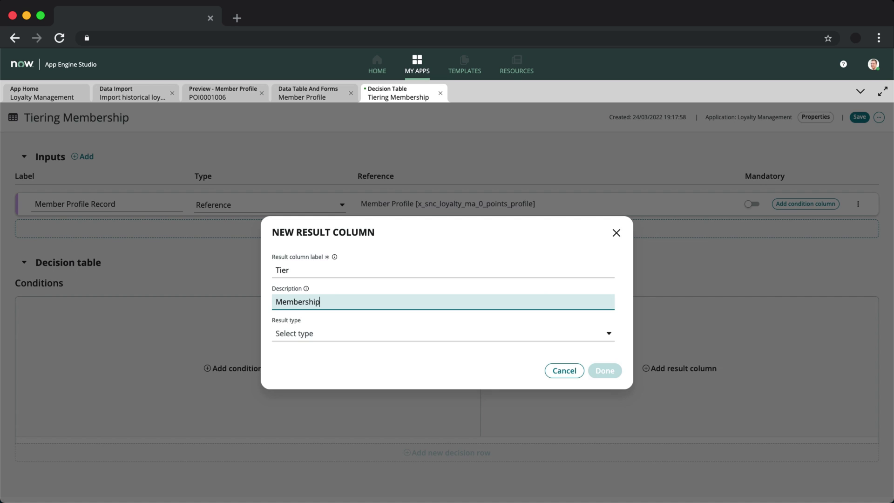
type(" tier")
left_click(409, 333)
type("choice")
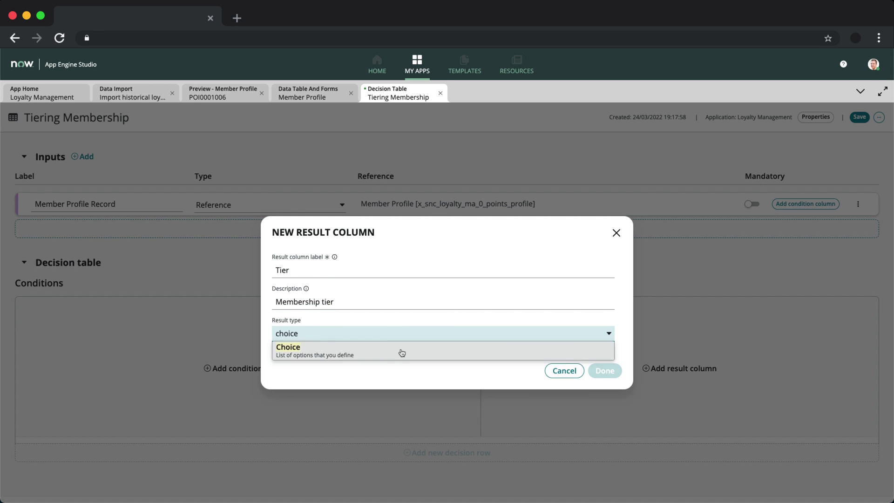
left_click(401, 350)
type("Bronze")
key("Return")
type("Silver")
key("Return")
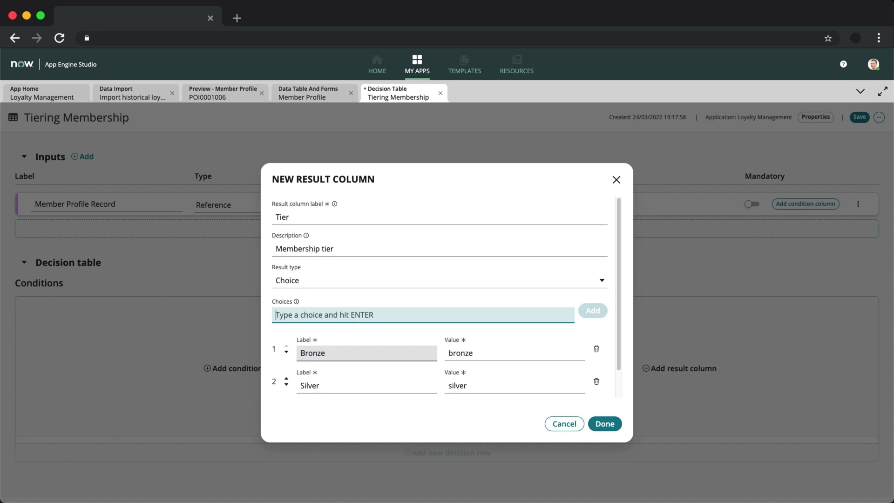
left_click(605, 406)
- Add three decision rows with Tier set to Bronze, Silver, and Gold
left_click(629, 333)
left_click(615, 367)
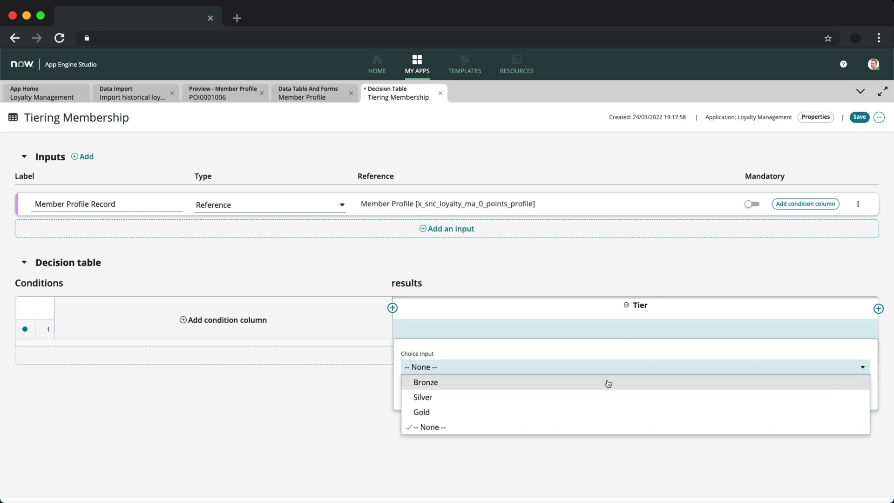
left_click(608, 383)
left_click(654, 356)
left_click(649, 358)
left_click(647, 349)
left_click(605, 387)
left_click(422, 417)
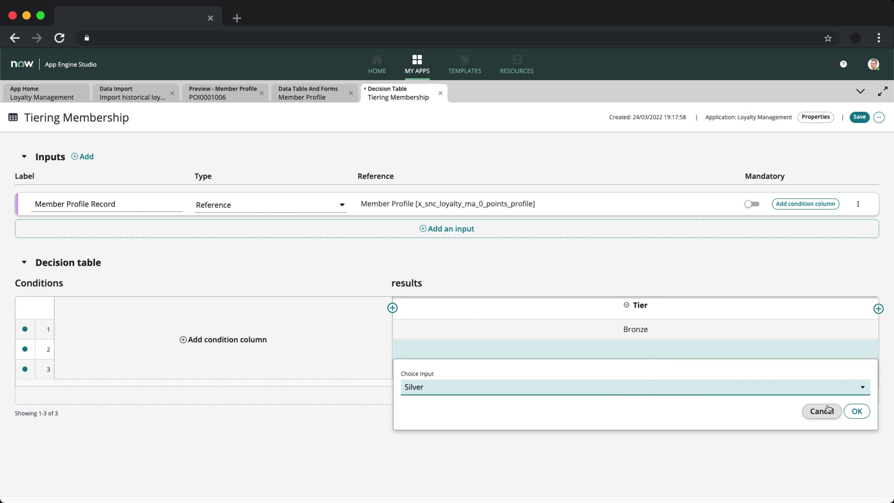
left_click(853, 411)
left_click(635, 369)
left_click(559, 406)
left_click(421, 452)
left_click(854, 431)
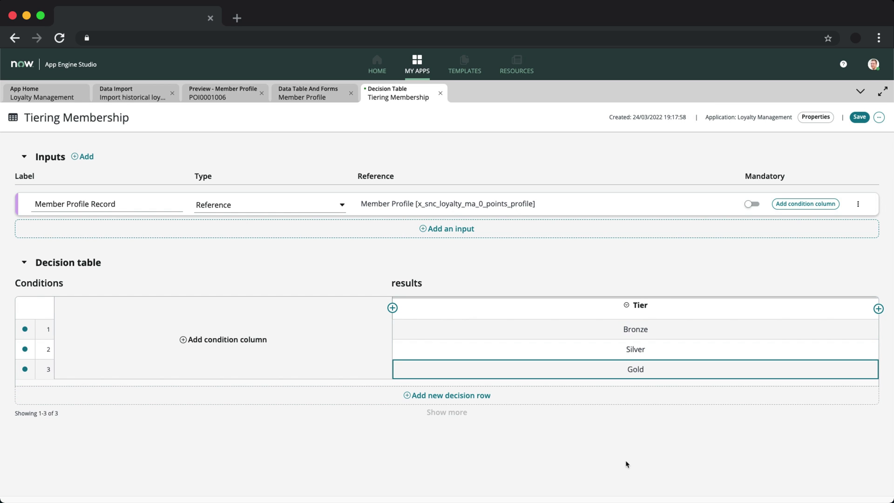
- Add a Points condition column based on the Member Profile Record's Points field
left_click(225, 350)
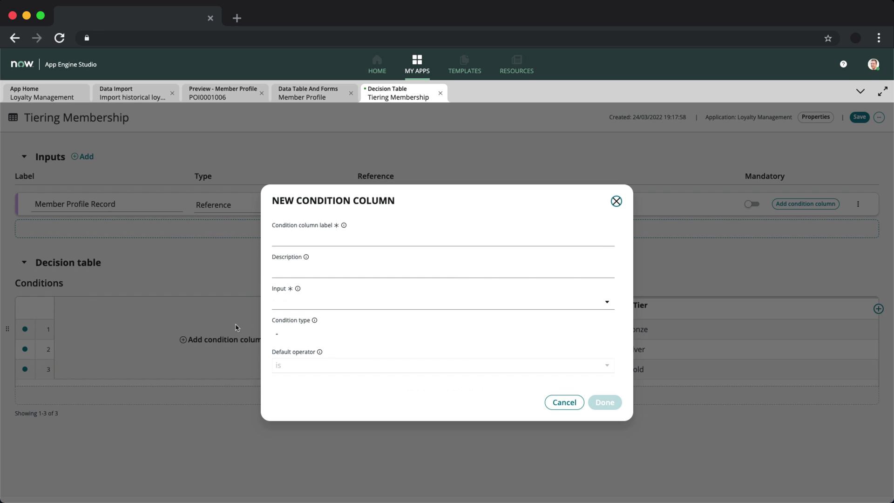
left_click(298, 239)
left_click(389, 302)
left_click(389, 313)
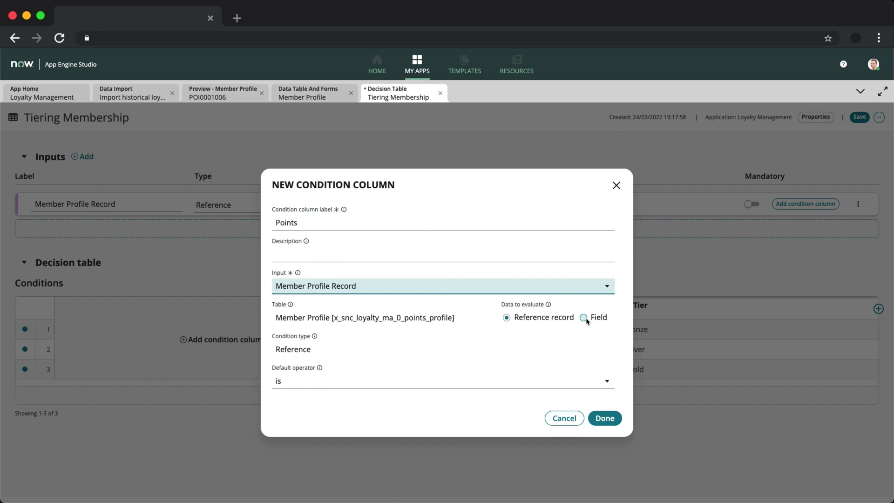
left_click(580, 317)
left_click(469, 345)
left_click(358, 428)
left_click(605, 424)
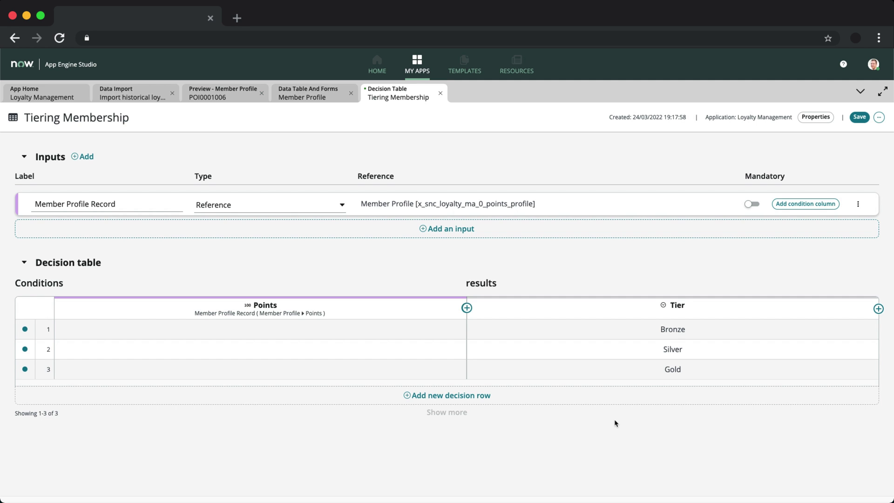
- Add an 'Amount spent' condition column, described 'Amount spent by customer', from the Member Profile's Amount spent field
left_click(467, 307)
type("Amount spent")
key("Tab")
type("Amount spent by customer")
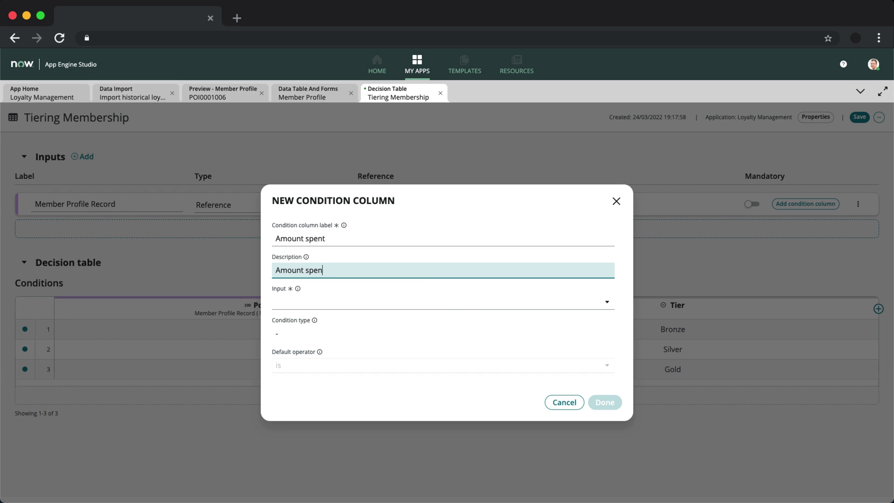
left_click(340, 303)
left_click(335, 314)
left_click(583, 317)
left_click(419, 343)
left_click(303, 373)
left_click(605, 423)
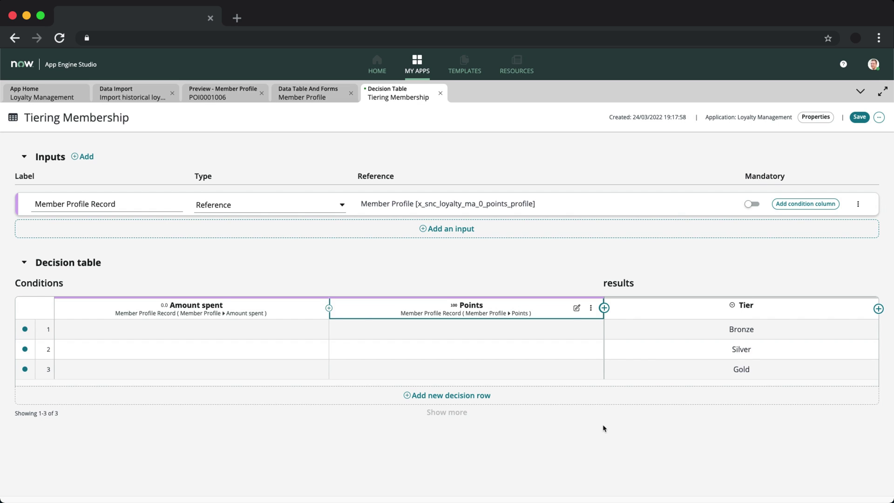
- Set row 1 conditions: Amount spent less than 1000 and Points less than 1500
left_click(187, 330)
left_click(187, 357)
left_click(186, 433)
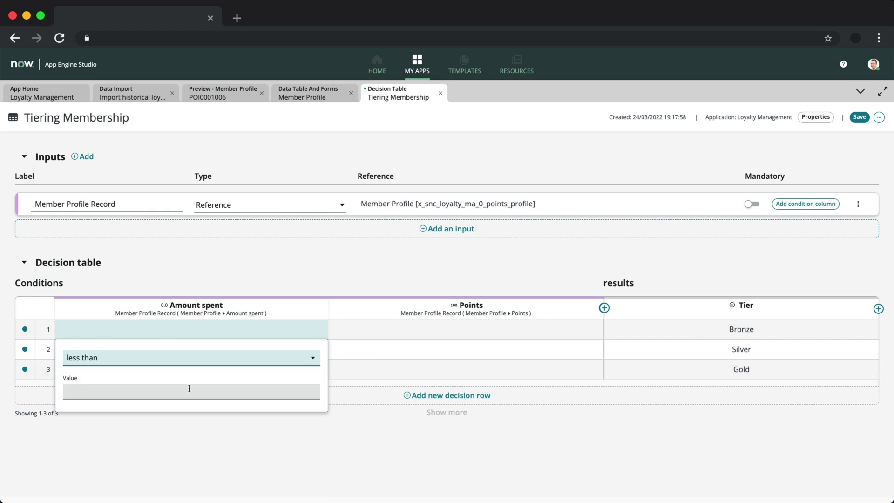
left_click(189, 389)
type("1000")
left_click(419, 329)
left_click(419, 358)
left_click(419, 433)
left_click(425, 392)
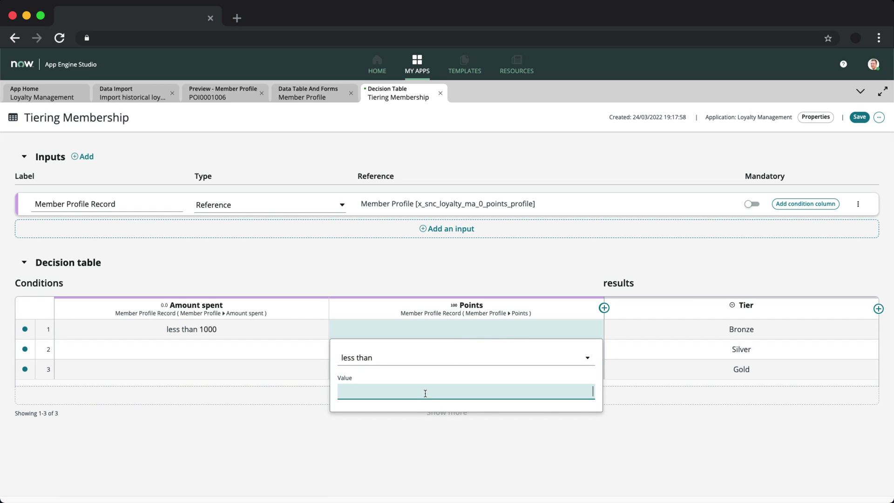
type("1500")
key("Return")
- Set row 2 conditions: Amount spent between 1000 and 5000, Points between 1500 and 3000
left_click(186, 349)
left_click(187, 378)
left_click(186, 361)
left_click(123, 412)
type("1000")
key("Tab")
type("5000")
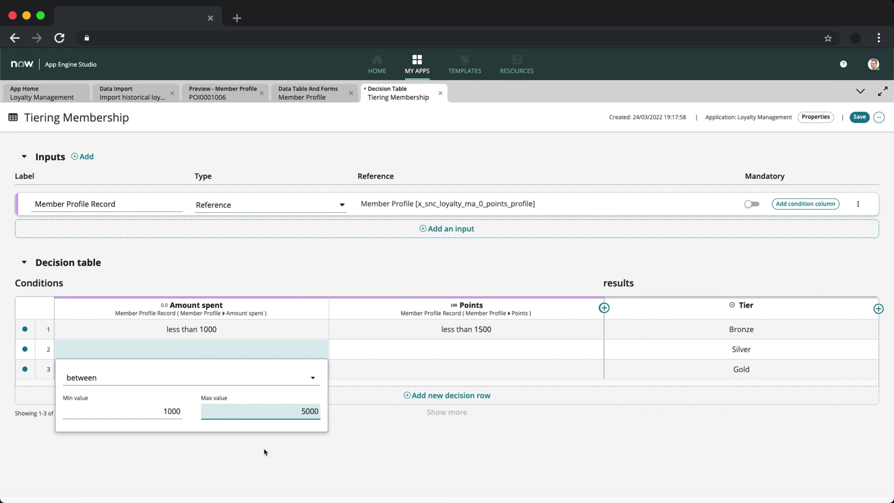
left_click(468, 373)
left_click(469, 401)
left_click(466, 385)
type("15003000")
- Set row 3 conditions: Amount spent greater than 5000 and Points greater than 5000
left_click(192, 393)
left_click(187, 421)
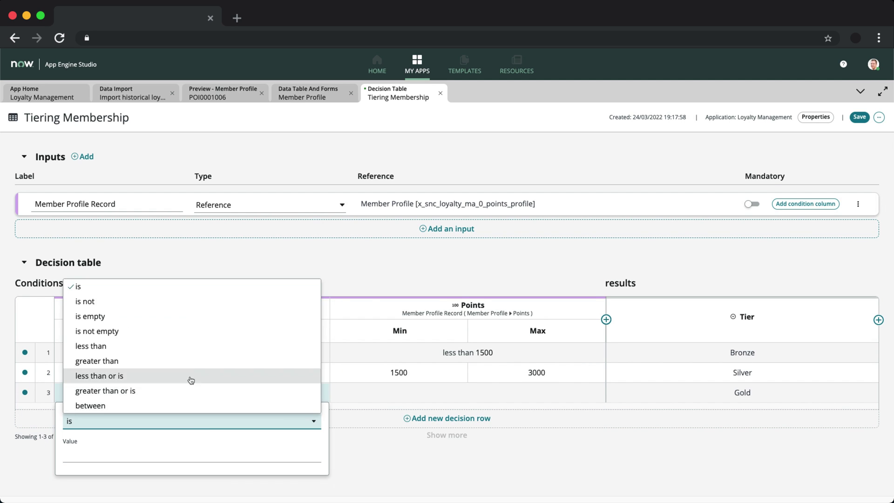
left_click(190, 359)
type("5000")
left_click(468, 393)
left_click(468, 421)
left_click(481, 362)
type("5000")
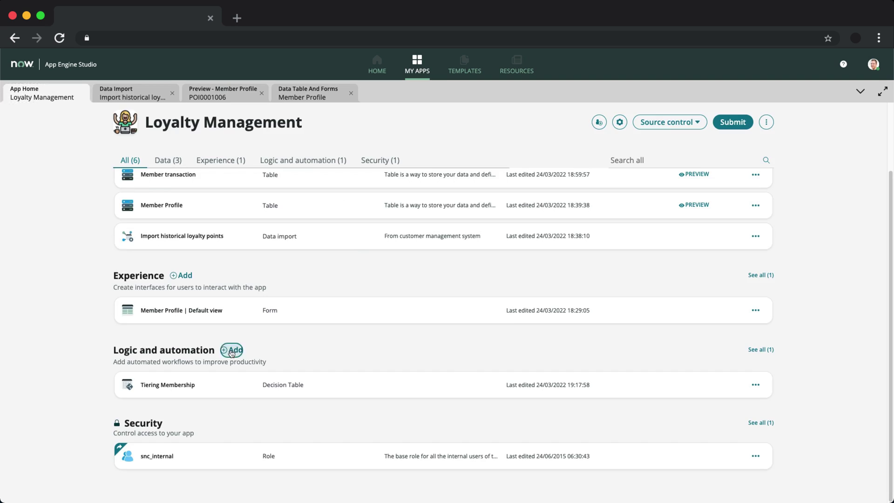
- Create a flow named 'Set Membership Tier' with description 'Set membership tier based on decis'
left_click(231, 349)
left_click(216, 285)
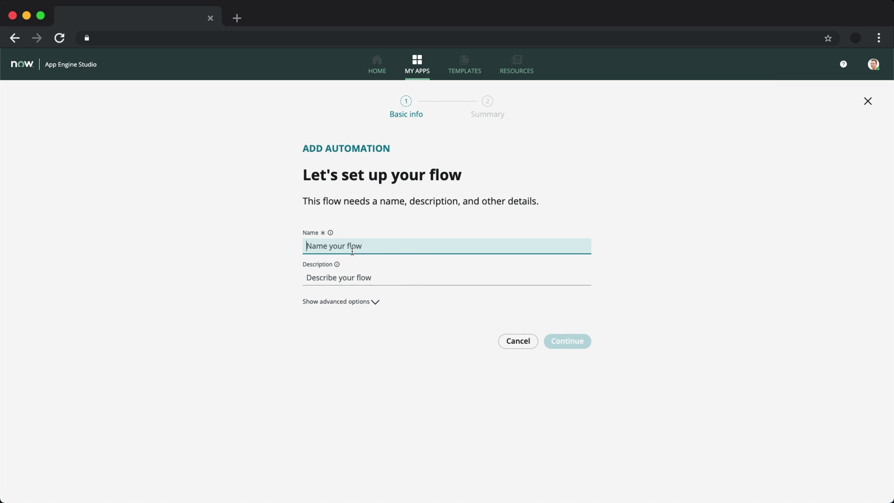
type("Set Membership Tier")
left_click(446, 278)
type("Set membershi")
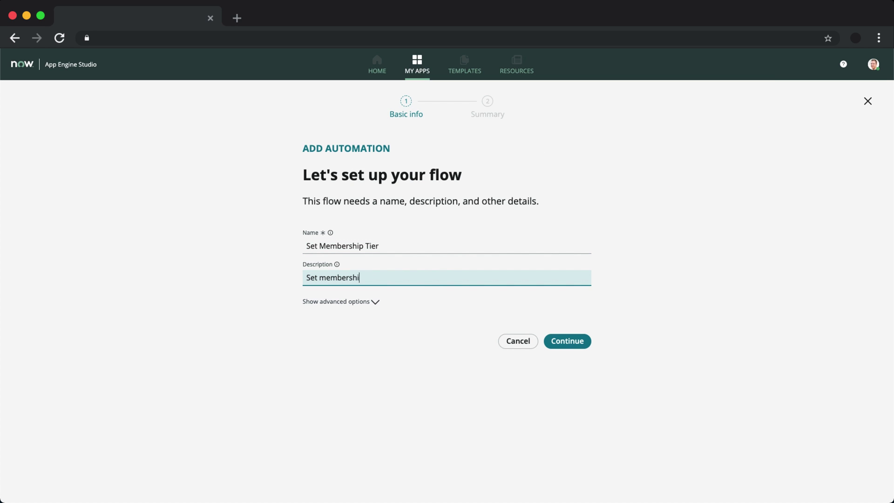
type("p tier based on decis")
left_click(557, 341)
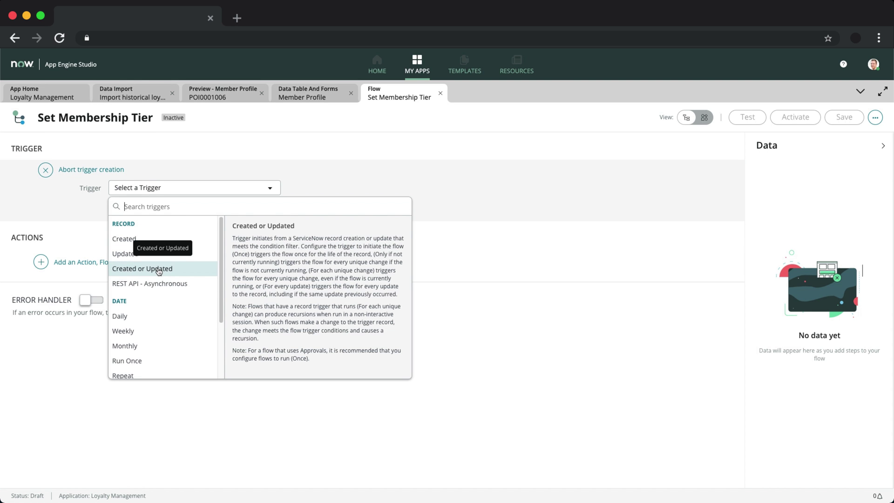
- Trigger the flow when a Member Profile record is created or updated, for each unique change
left_click(161, 268)
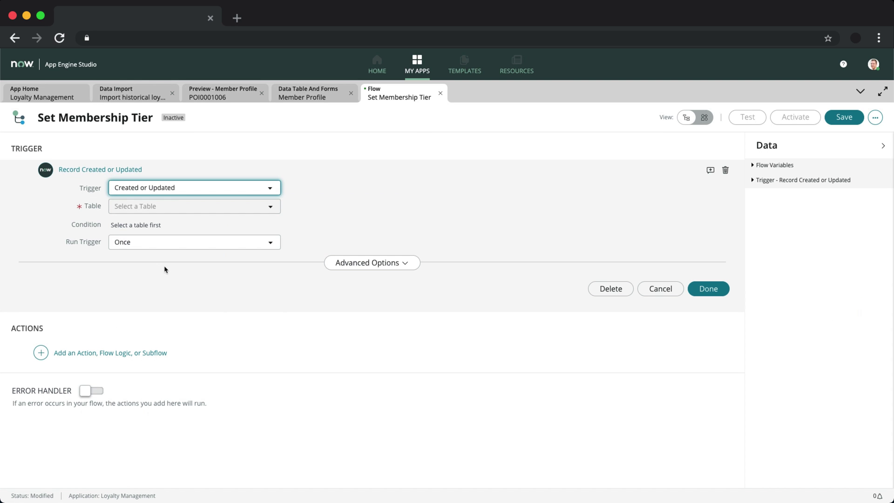
left_click(182, 208)
type("member pro")
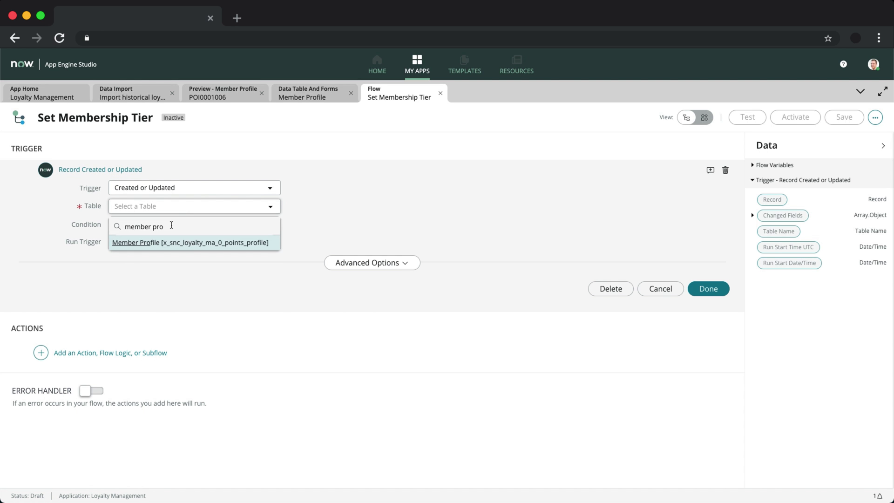
left_click(160, 243)
left_click(172, 241)
left_click(157, 275)
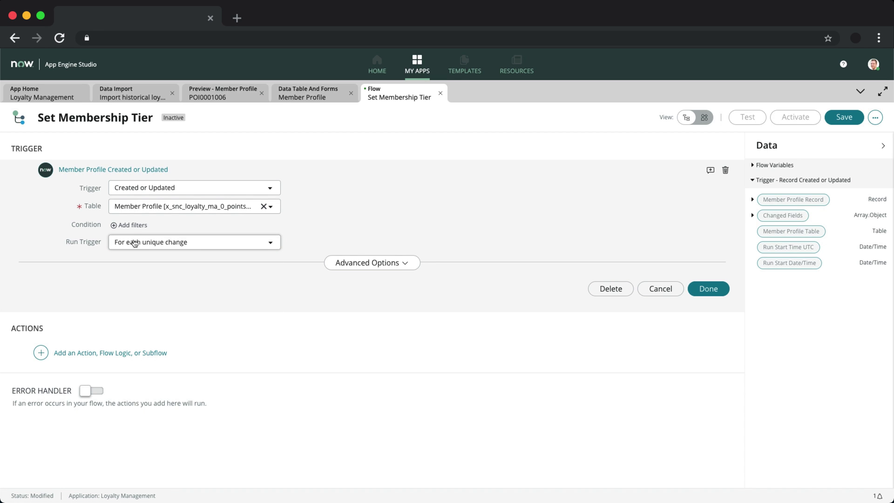
- Add trigger conditions: Points changes OR Amount spent changes
left_click(128, 225)
left_click(160, 240)
type("point")
left_click(135, 275)
left_click(330, 242)
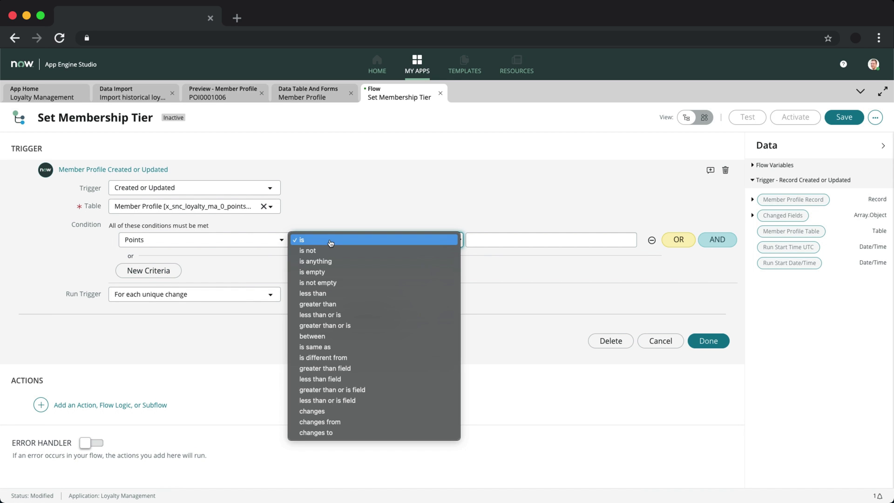
left_click(323, 412)
left_click(678, 240)
left_click(200, 258)
left_click(230, 294)
left_click(377, 258)
left_click(311, 429)
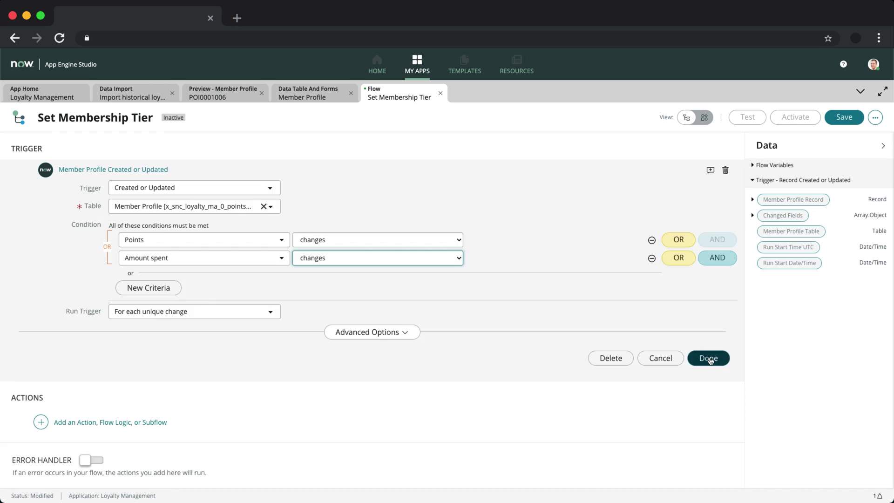
left_click(708, 359)
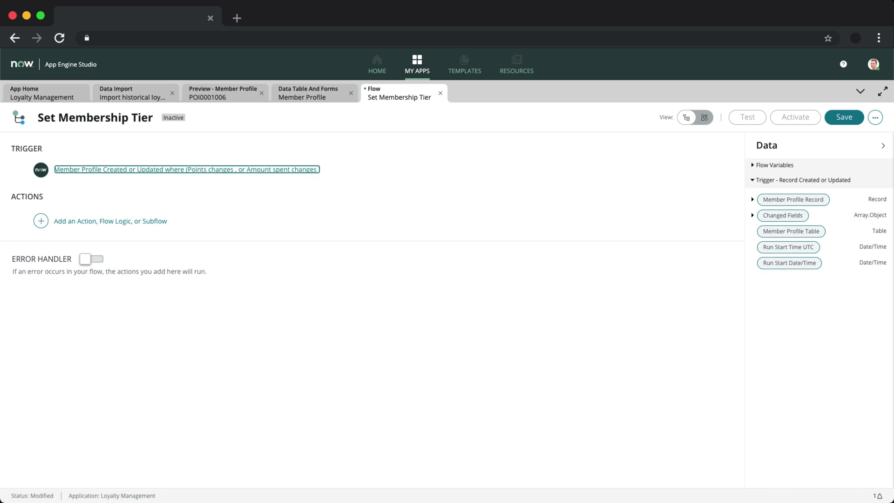
- Add a 'Set membership tier' decision using the Tiering Membership table with the Member Profile record as input
left_click(135, 225)
left_click(149, 222)
left_click(173, 326)
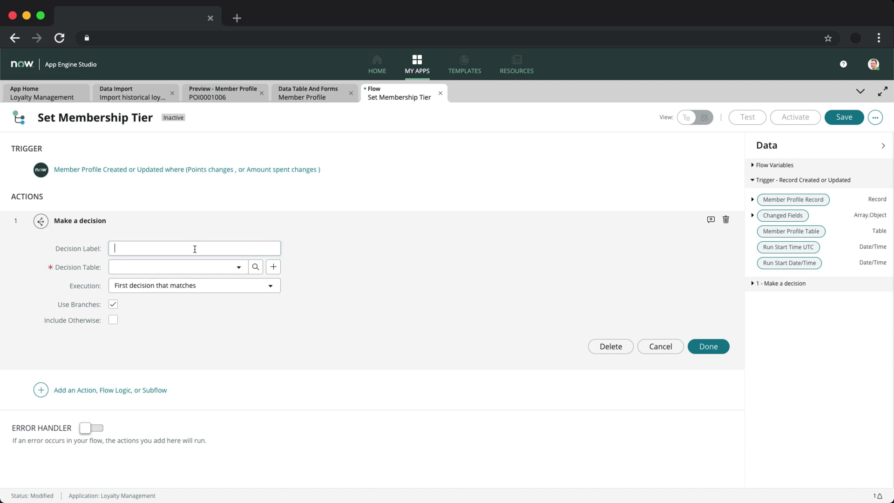
type("Set membership tier")
left_click(192, 272)
type("Tier")
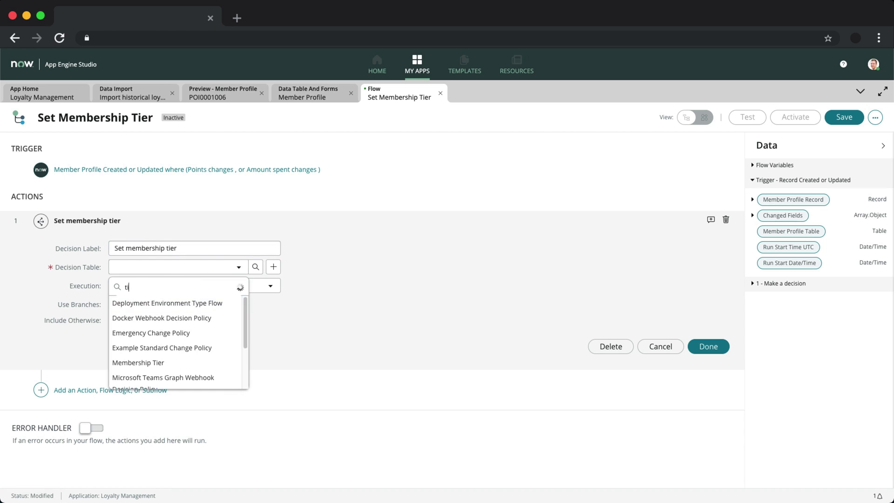
key("Return")
left_click_drag(799, 204, 214, 353)
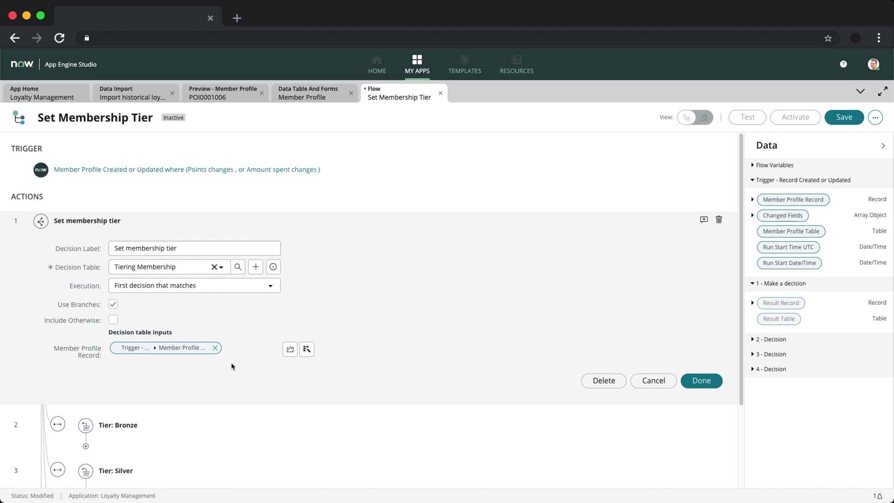
scroll(231, 367, "down", 3)
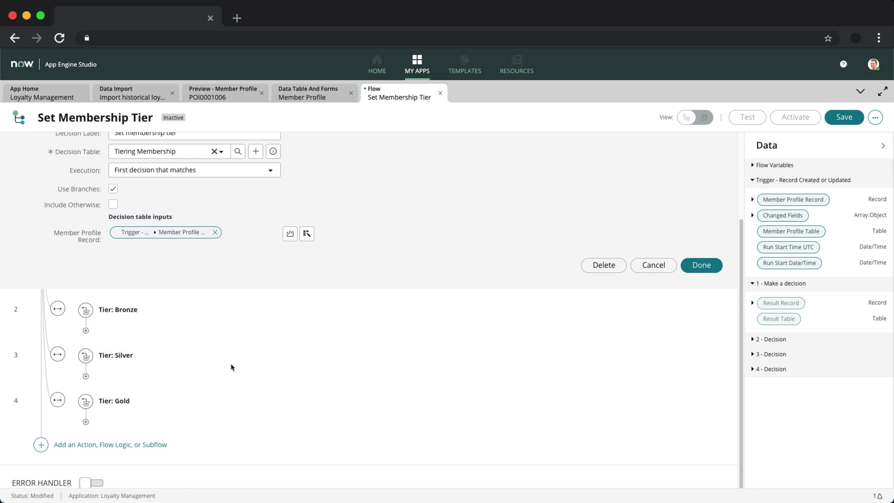
- Under the Bronze branch, update the Member Profile record's Membership tier to Bronze
left_click(86, 331)
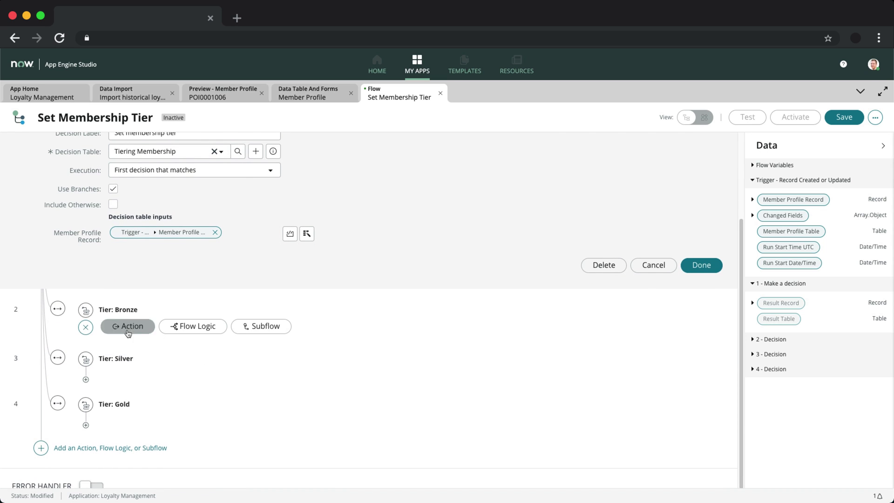
left_click(124, 326)
scroll(269, 442, "down", 3)
left_click(245, 448)
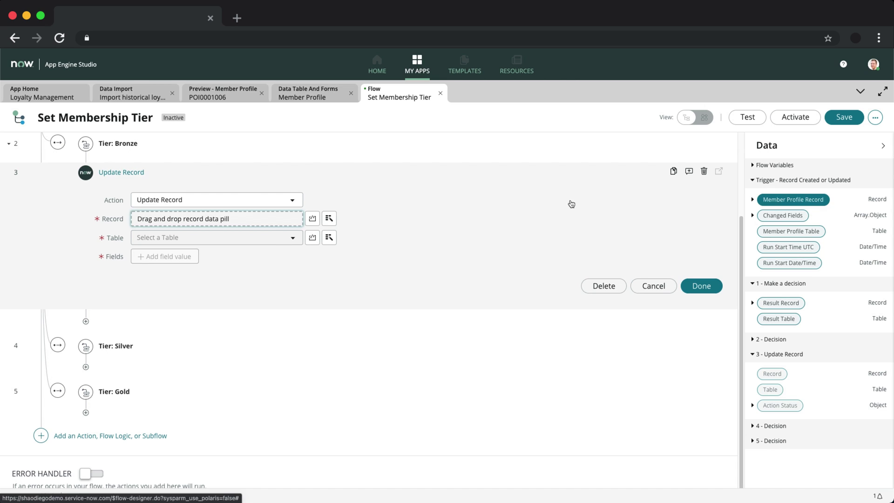
left_click_drag(571, 204, 254, 221)
left_click(165, 256)
left_click(190, 256)
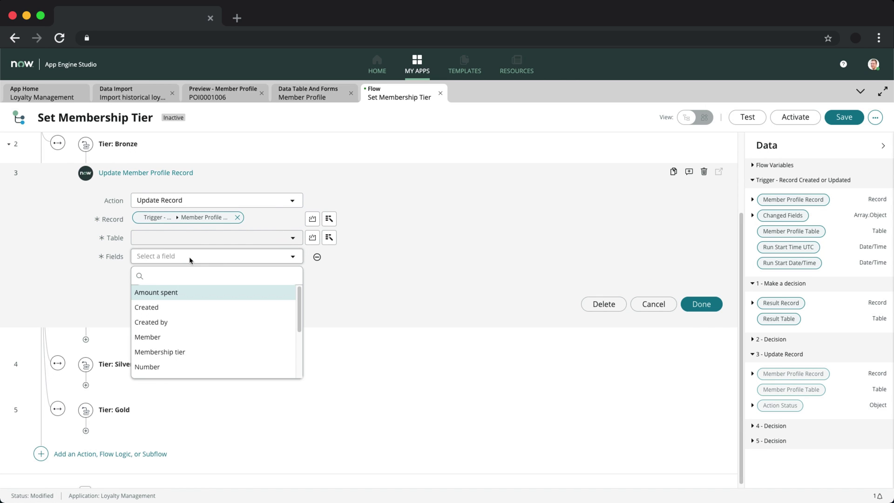
left_click(167, 352)
left_click(345, 257)
left_click(321, 301)
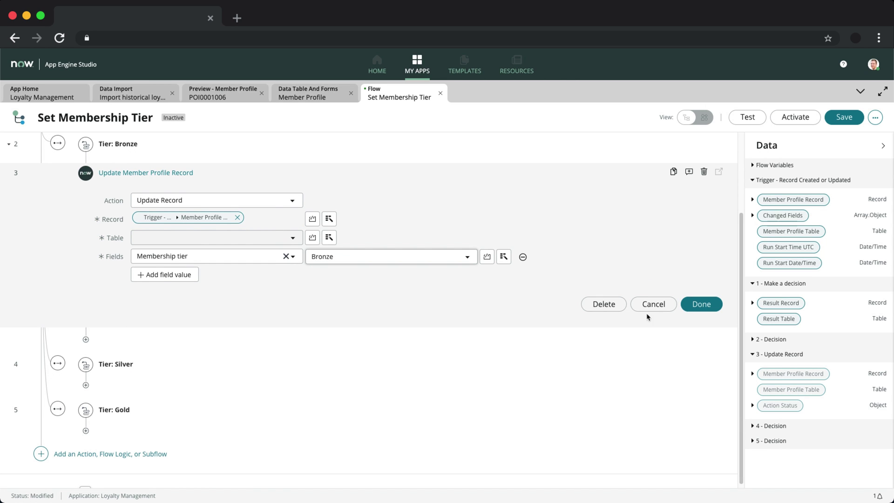
left_click(701, 304)
- Copy the update action to the Silver branch and set its Membership tier to Silver
left_click(673, 278)
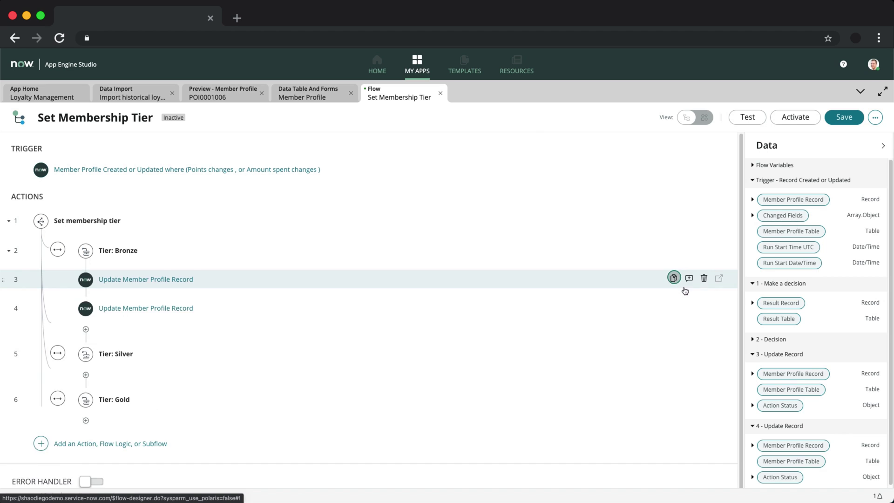
left_click_drag(673, 308, 51, 451)
left_click(206, 365)
left_click(326, 438)
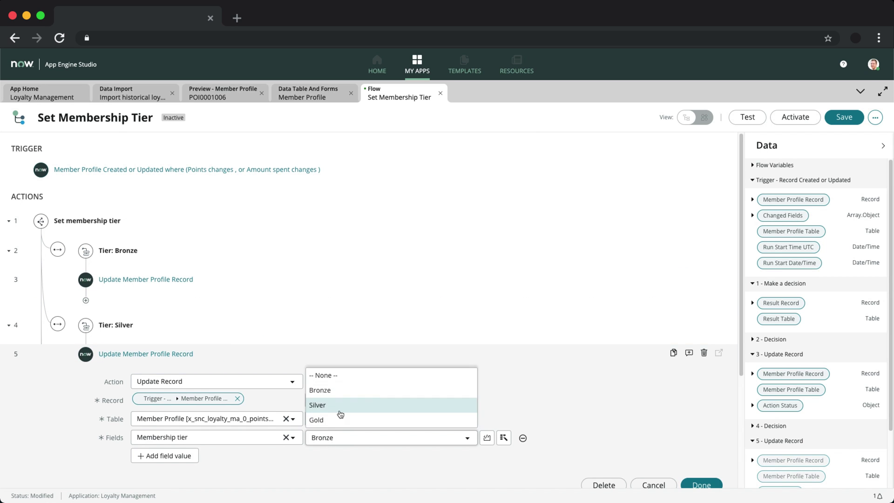
left_click(340, 405)
left_click(702, 484)
- Set the Gold branch's update to Membership tier Gold, then activate the flow
scroll(419, 409, "down", 2)
left_click(362, 393)
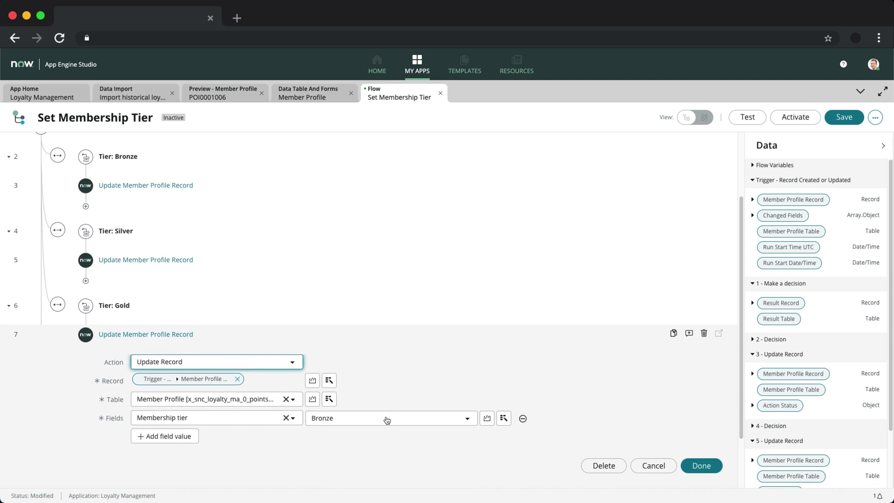
left_click(387, 420)
left_click(389, 478)
left_click(700, 465)
left_click(795, 117)
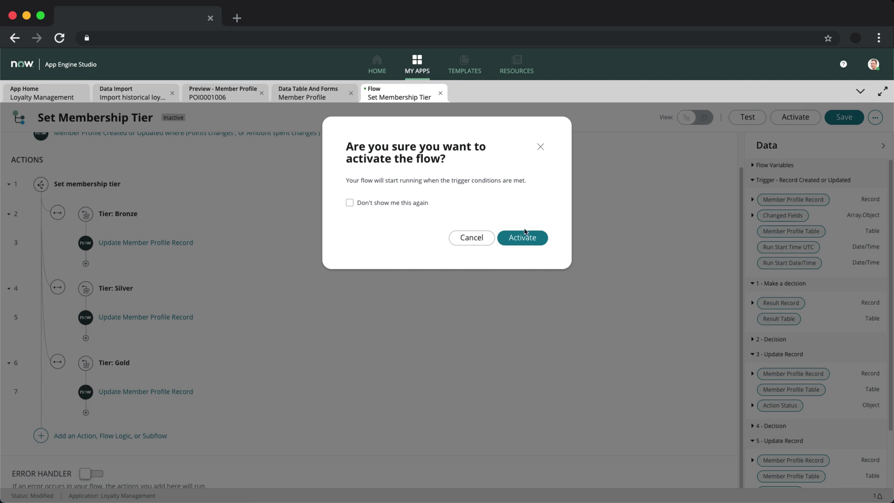
left_click(522, 237)
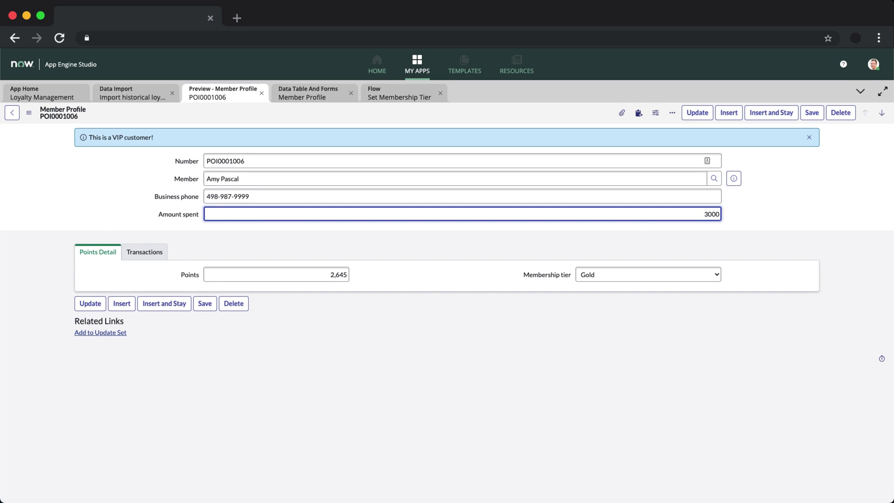
- Enter 2000 in the member profile's Points field and save the record
key("Tab")
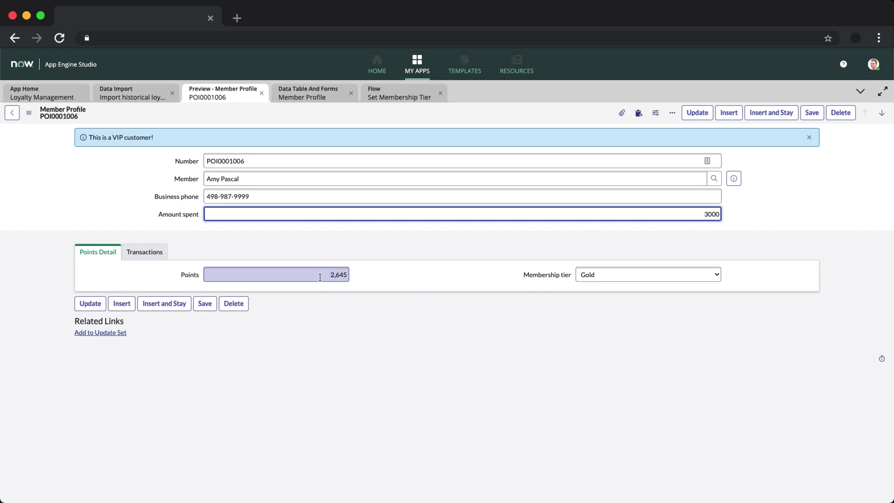
type("2000")
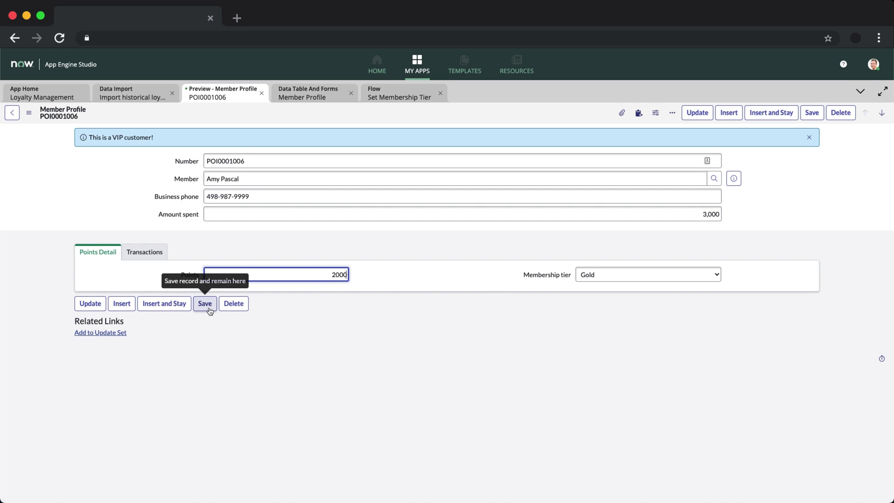
left_click(205, 303)
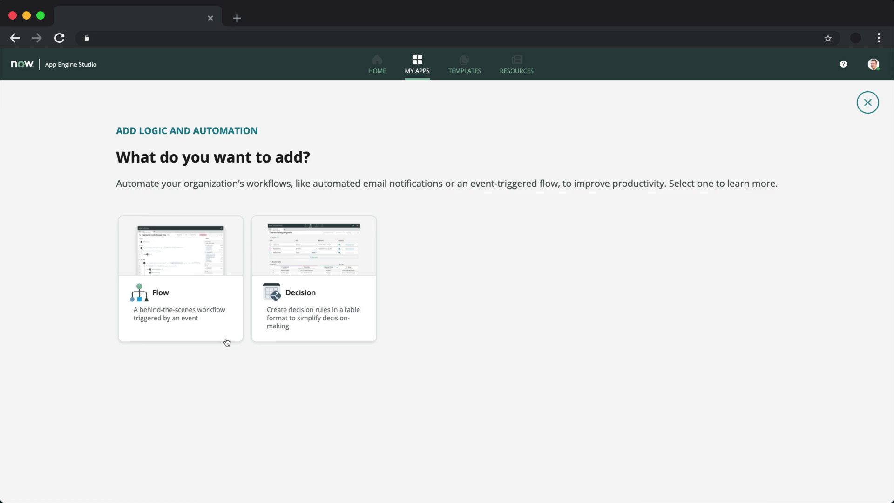
- Create the new flow triggered when a Member transaction record is created
left_click(226, 342)
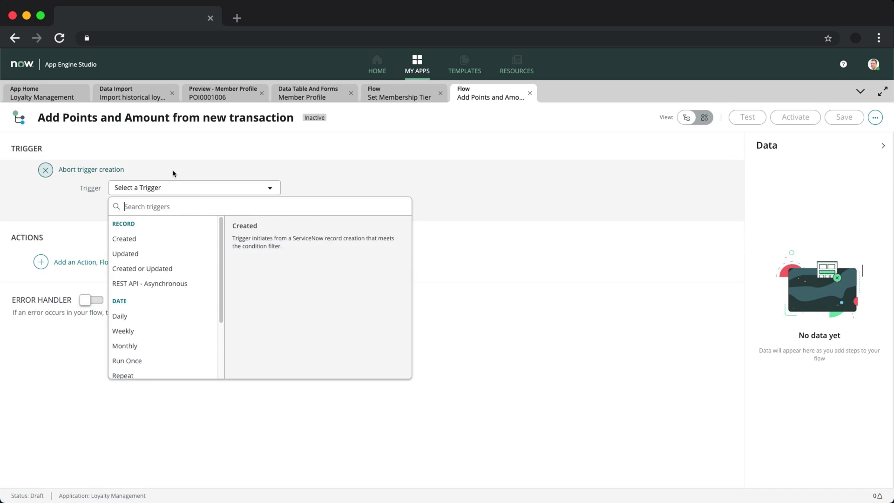
left_click(125, 236)
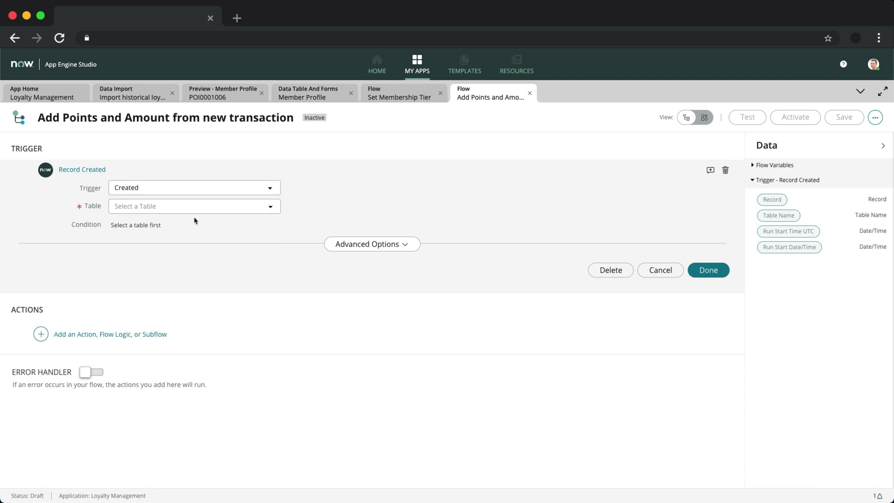
left_click(138, 228)
- Add a Look Up Record action on Member Profile matching by the Member field
left_click(110, 334)
left_click(82, 219)
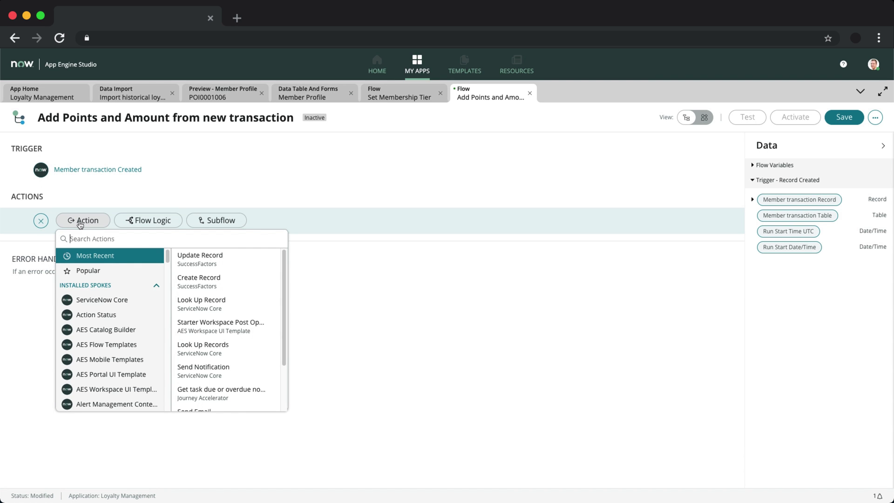
left_click(191, 293)
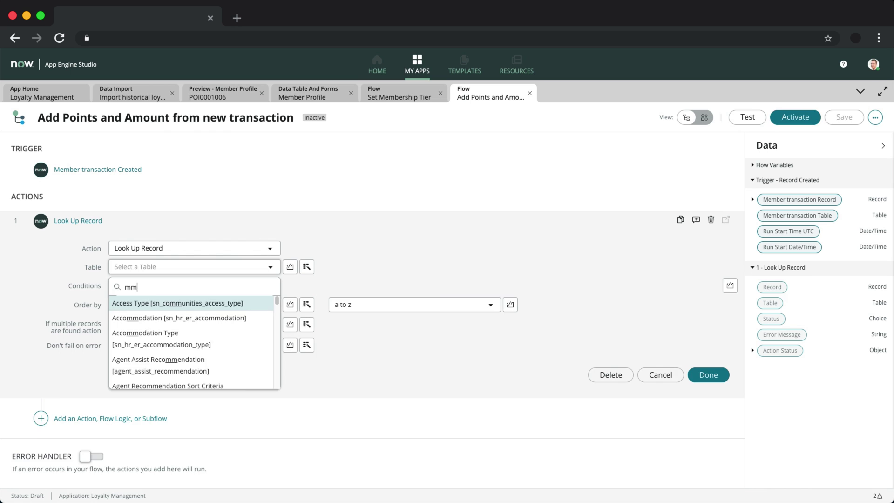
left_click(228, 302)
left_click(212, 310)
- Add an If block testing the transaction's Amount spent AND Points values
left_click(235, 395)
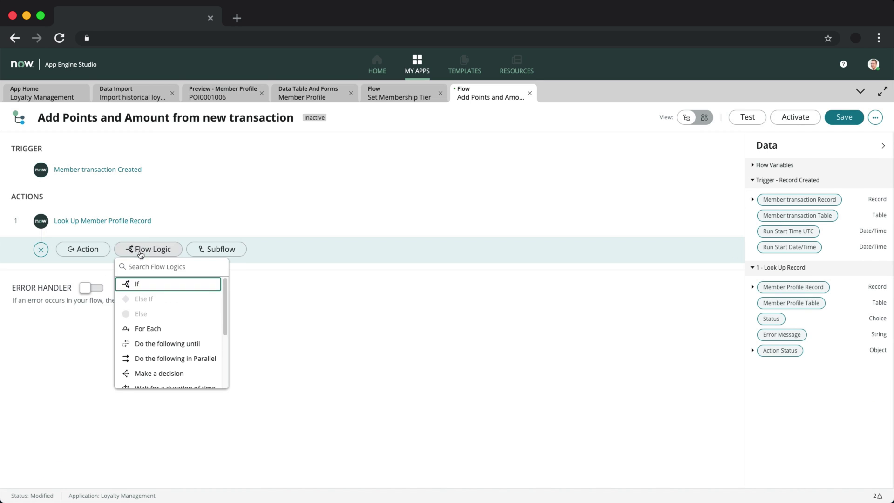
left_click(136, 284)
left_click(214, 298)
left_click(100, 343)
left_click(339, 329)
left_click(483, 296)
left_click(214, 317)
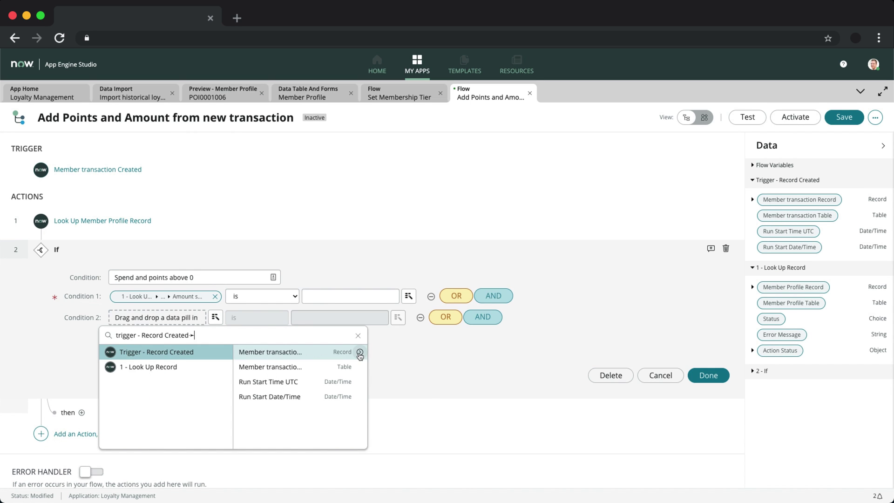
left_click(100, 361)
left_click(340, 433)
left_click(261, 297)
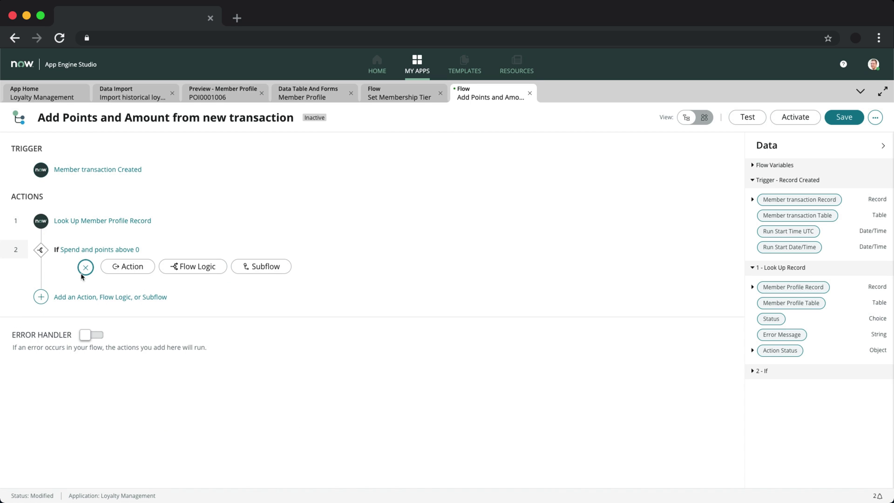
left_click(124, 264)
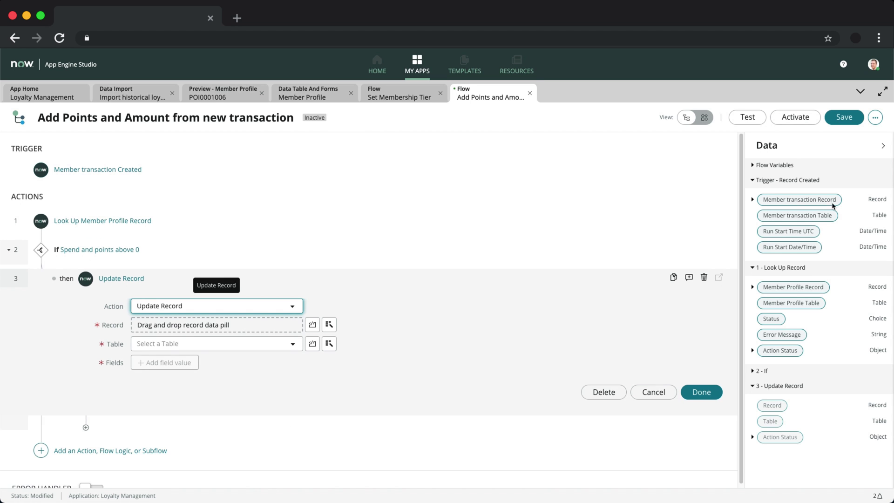
- Update the looked-up member profile record, adding Amount spent and Points as fields
left_click_drag(793, 287, 217, 325)
left_click(165, 363)
type("amount")
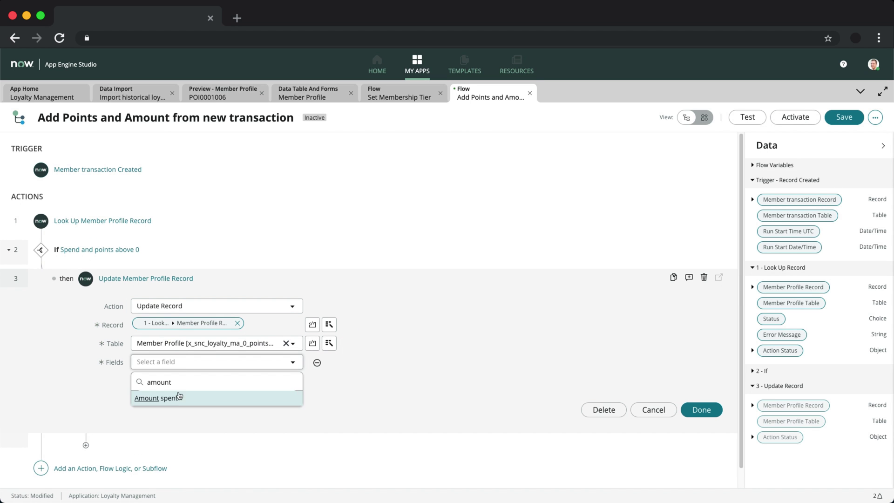
left_click(175, 395)
left_click(164, 380)
type("points")
left_click(185, 414)
- Script Amount spent as the current spend plus the transaction amount
left_click(488, 363)
type("var currentSpend = fd_data._1__look_up_record.record.amount_spent;")
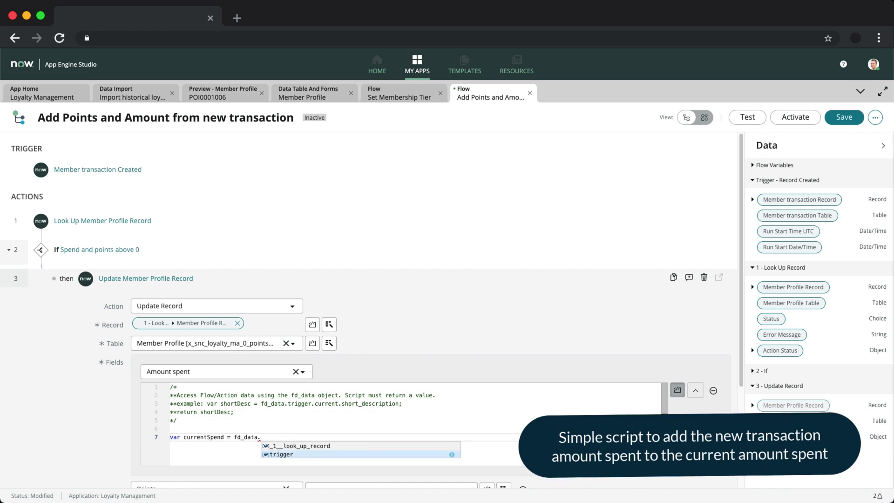
key("Return")
type("var total")
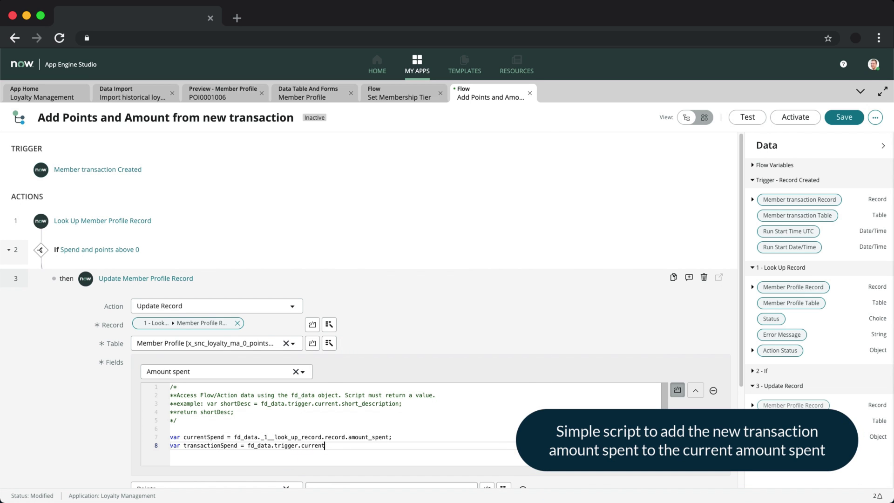
type(".amount;")
key("Return")
key("Return")
type("var totalSpend = currentSpend")
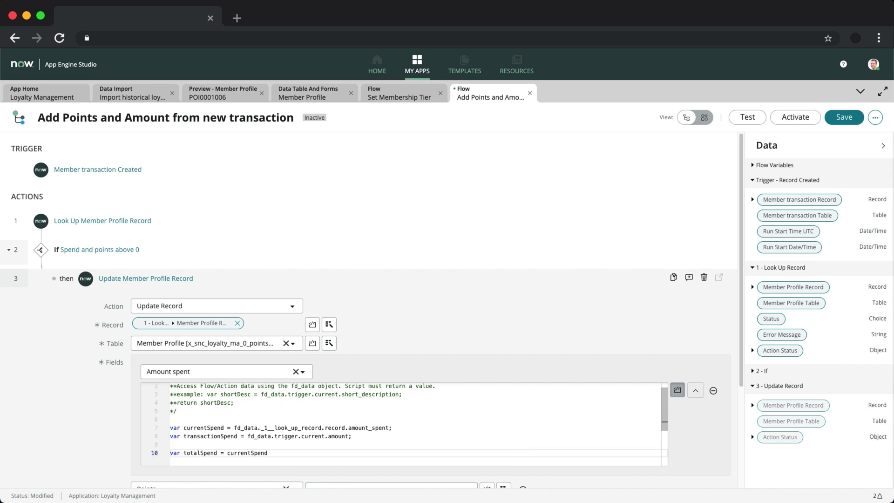
type(" + transactionSpend;")
key("Return")
type("return totalSpend;")
- Script Points as current points plus the rounded transaction amount
left_click(696, 391)
left_click(487, 381)
type("var currentPoints = ")
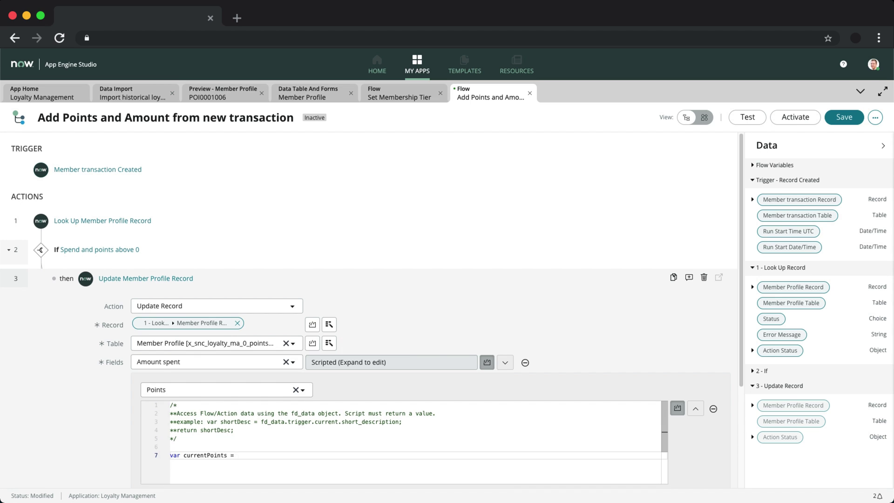
type("fd_data._1__look_up_record")
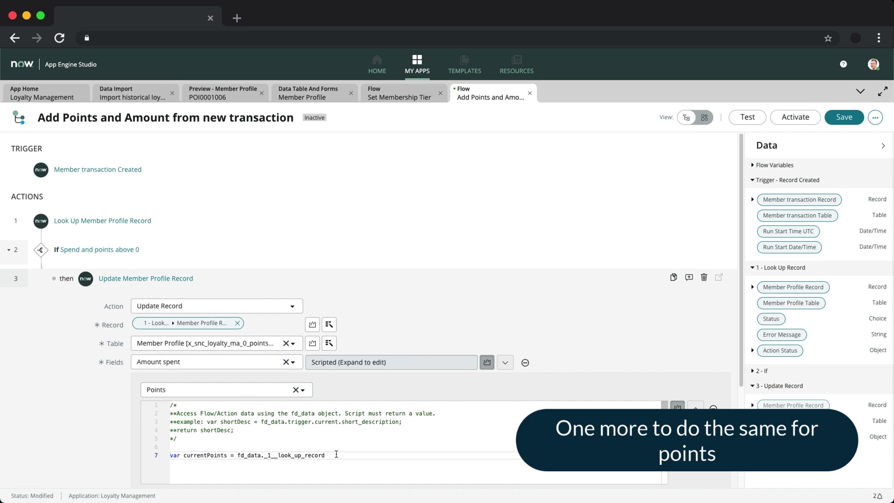
type(".record.points;")
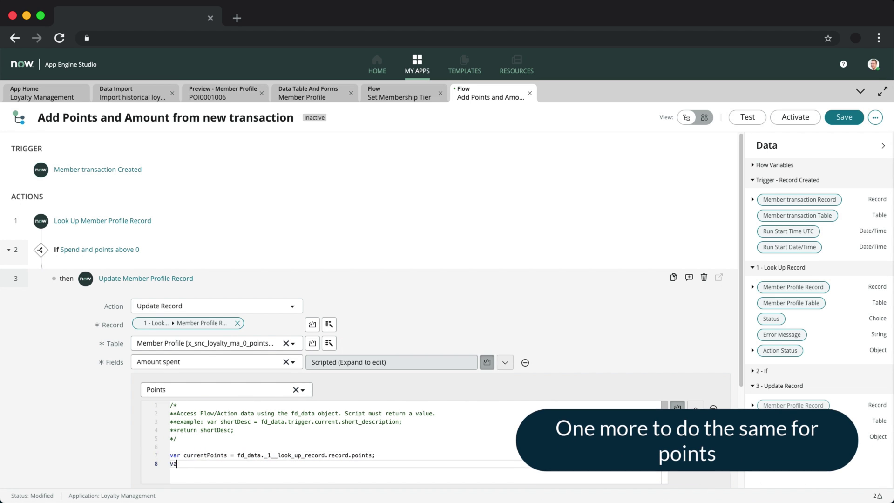
key("Return")
type("var transactionPoints = fd_data.trigger.current.")
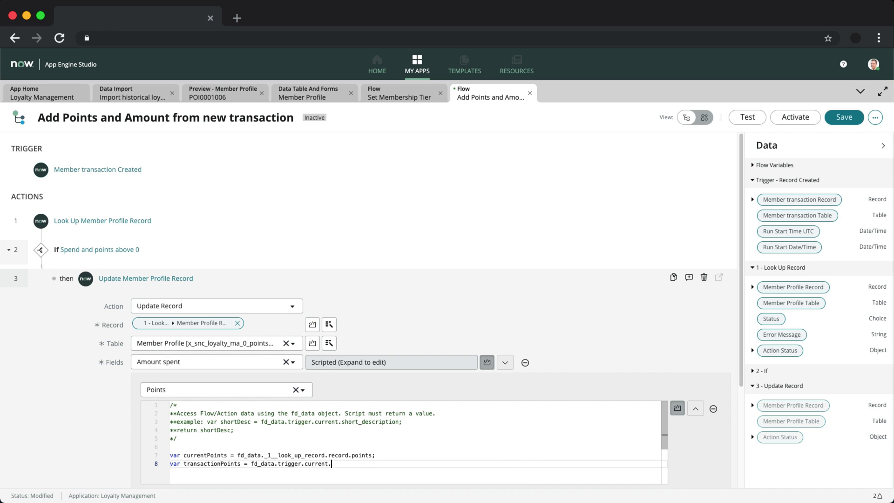
type("d(")
key("End")
key("Left")
type(")")
key("End")
key("Return")
key("Return")
type("var totalPoints = ")
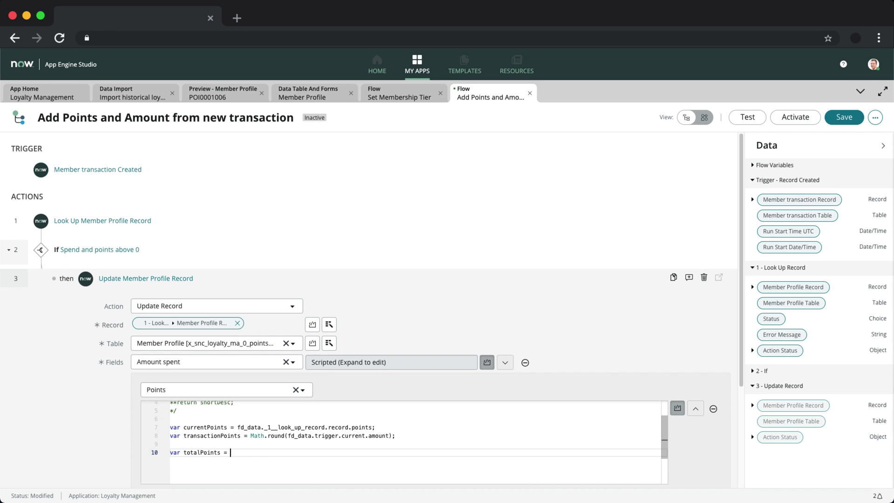
type("currentPoints + transactionPoints;")
key("Return")
type("return totalPoints;")
- Finish the Update Record step and add an Else branch to the condition
left_click(696, 408)
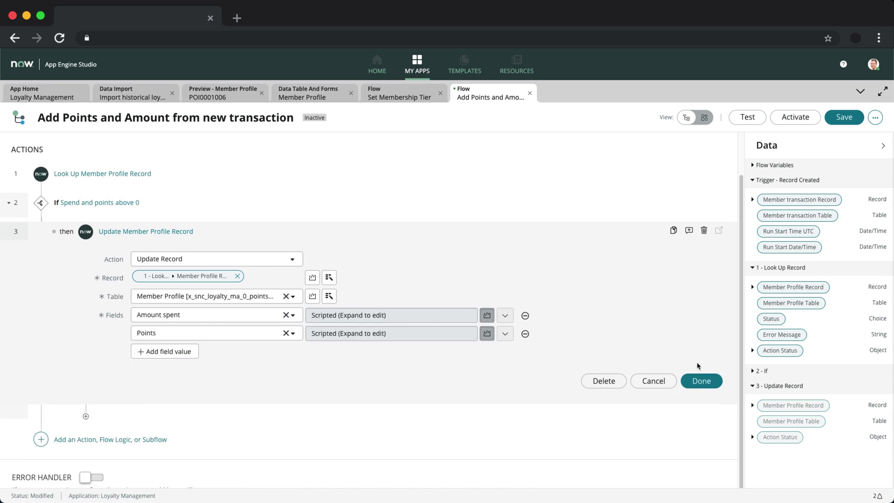
left_click(699, 379)
left_click(111, 323)
left_click(154, 320)
- End the flow in the Else branch, save, and inspect the trigger and Look Up Record in diagram view
left_click(150, 373)
left_click(844, 117)
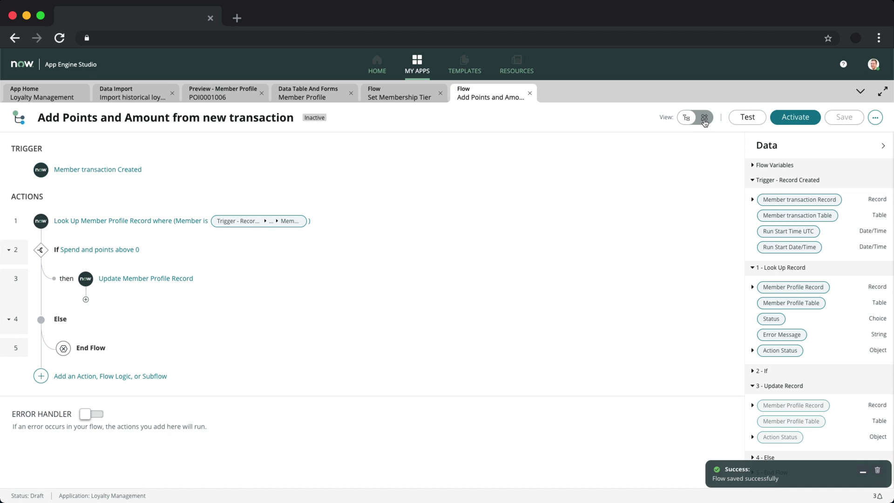
left_click(704, 119)
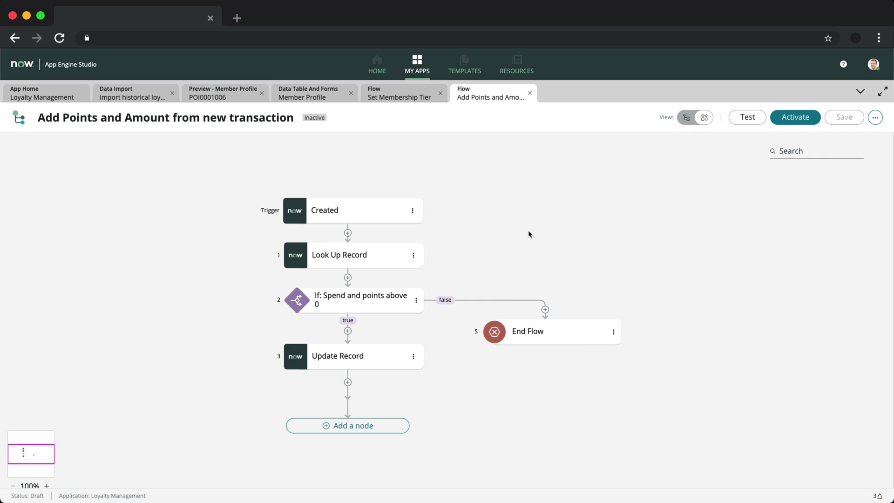
left_click(363, 218)
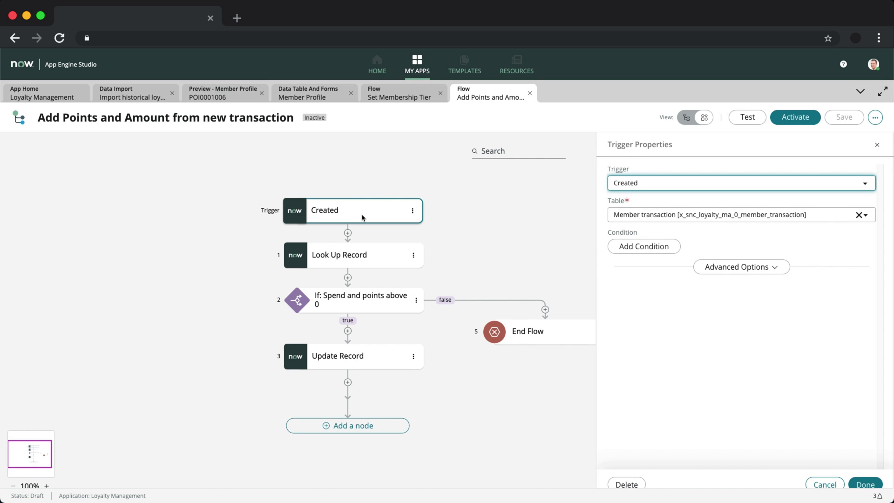
left_click(377, 256)
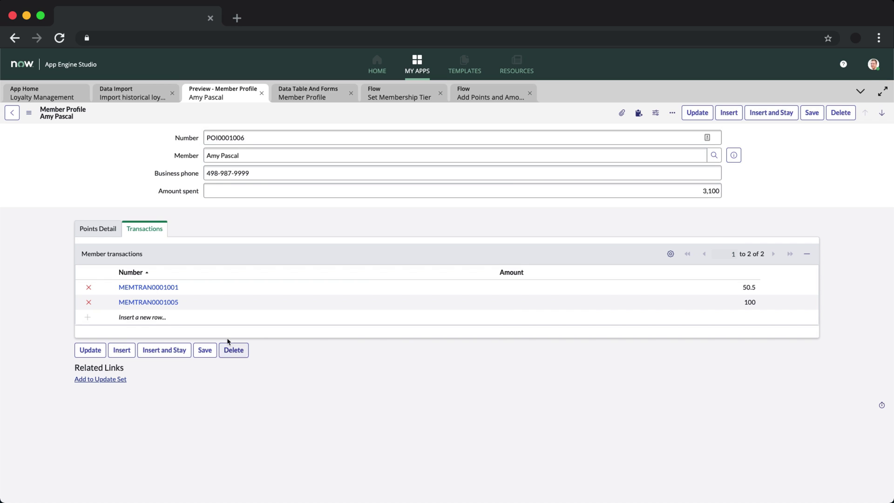
- Add a 5000 transaction to the member profile, save it, and review the Points Detail tab
left_click(170, 321)
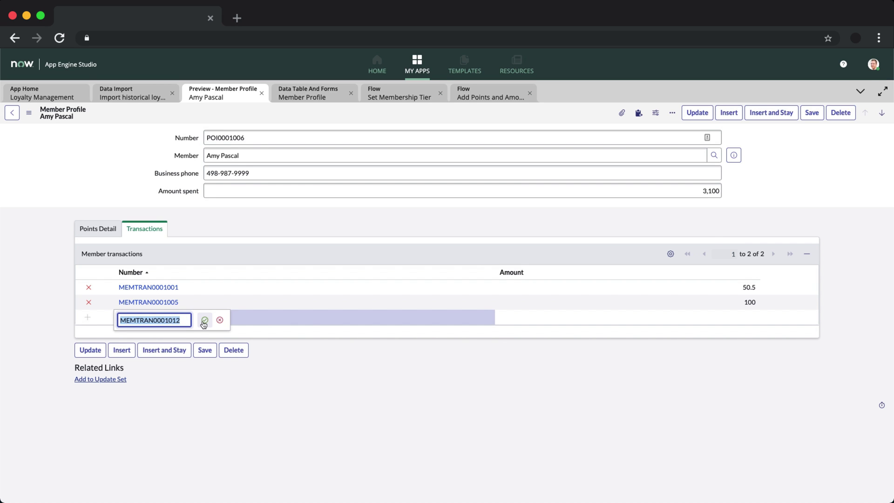
left_click(205, 320)
left_click(591, 318)
left_click(593, 319)
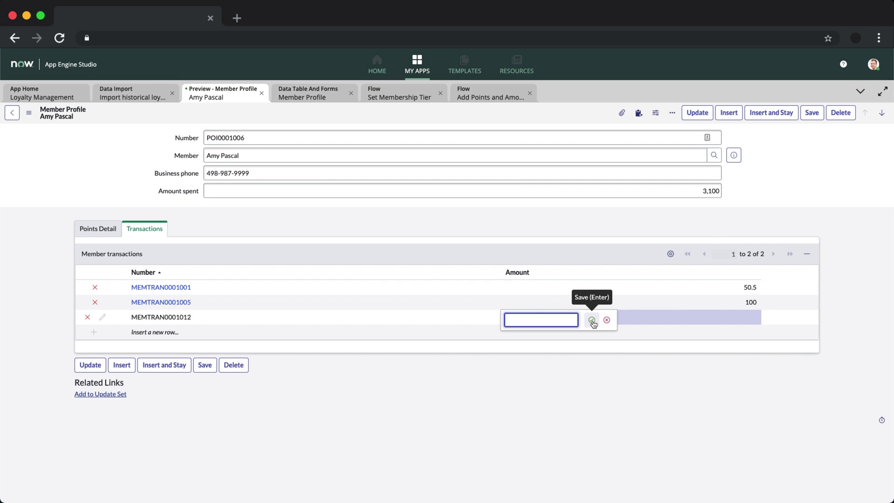
left_click(591, 320)
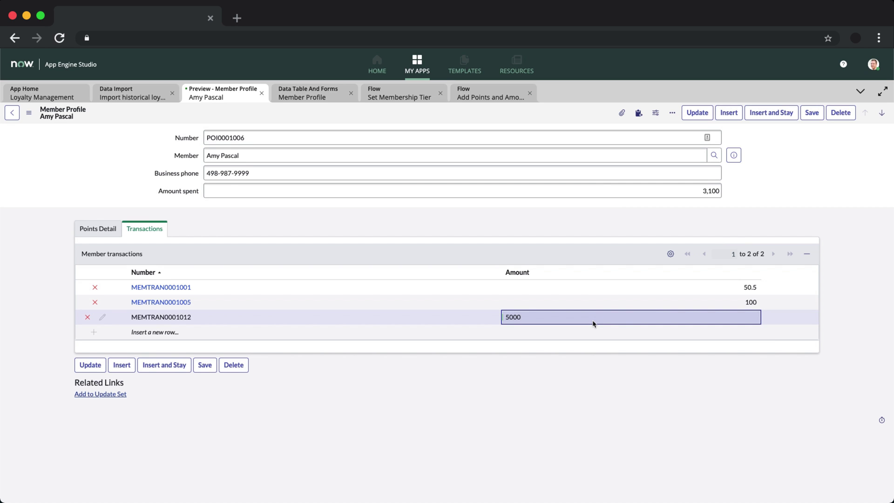
left_click(813, 113)
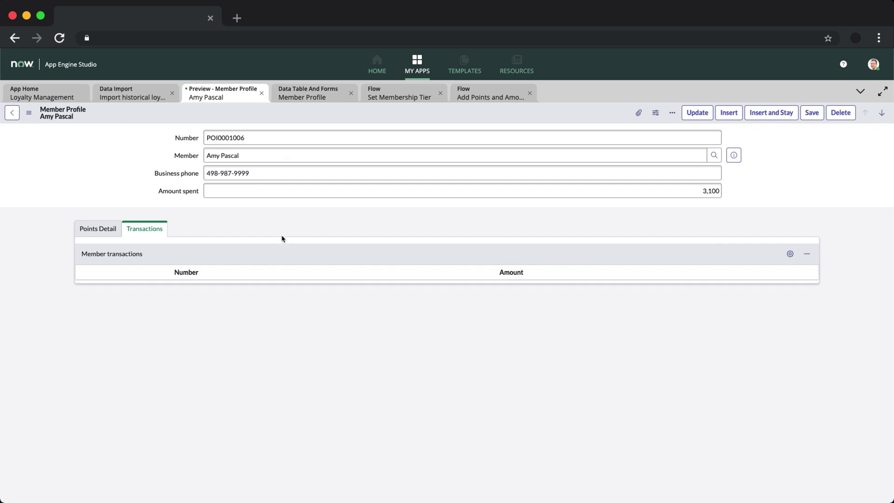
left_click(98, 230)
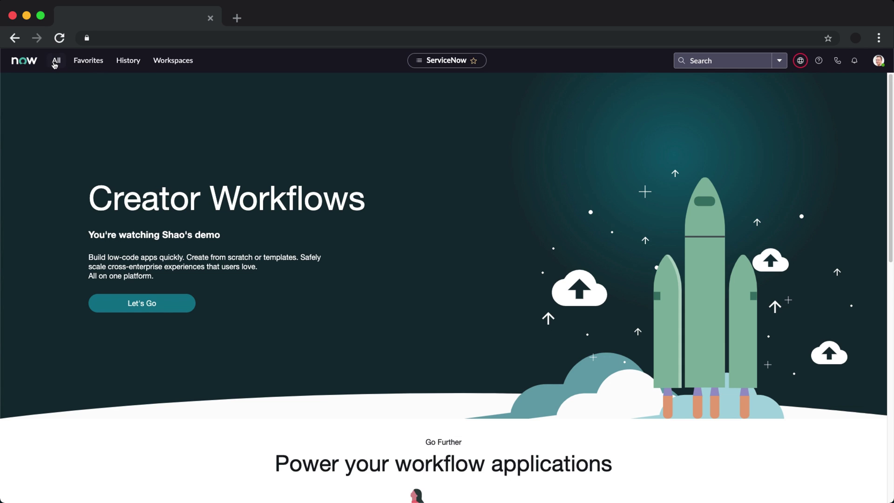
- Open App Engine Management Center via the navigation filter
left_click(55, 65)
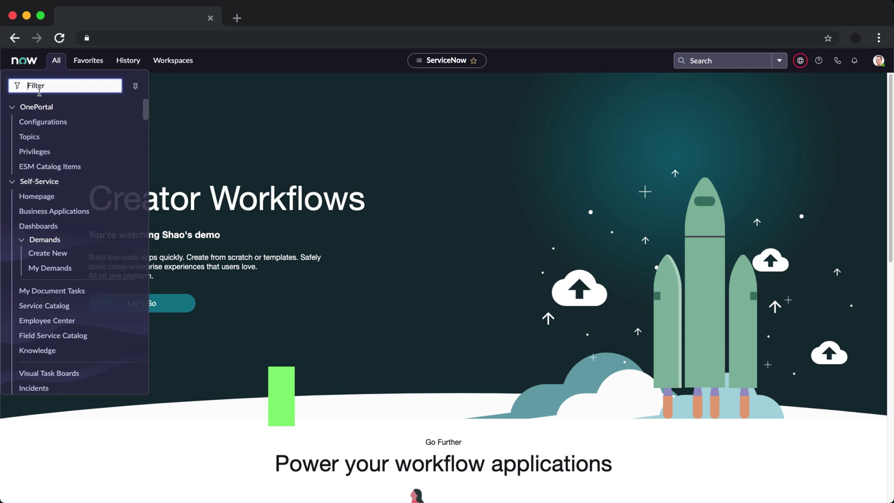
type("app eng")
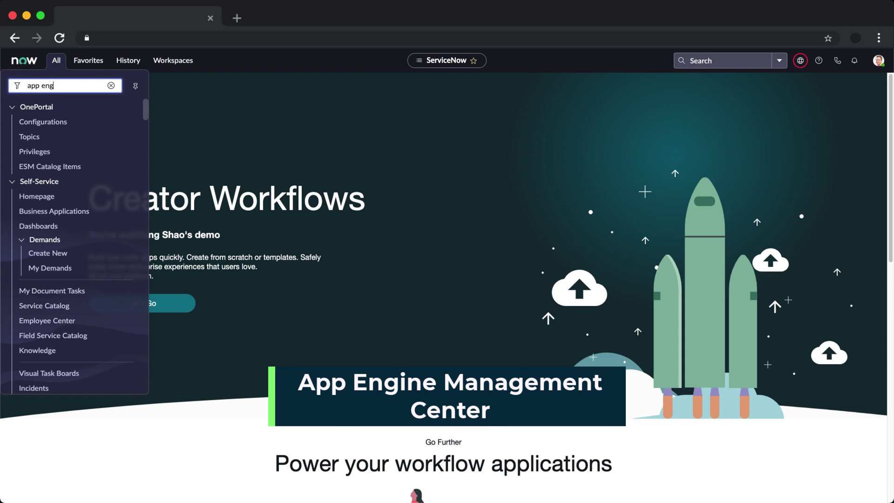
type("ine mana")
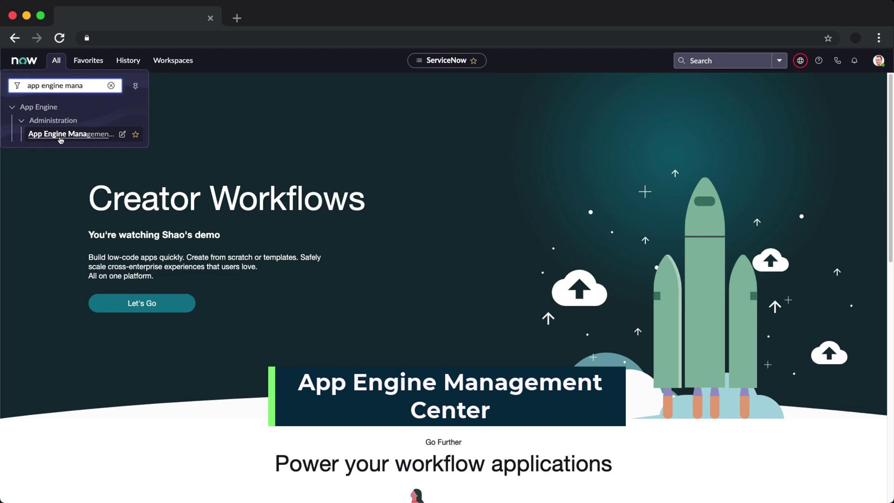
left_click(61, 134)
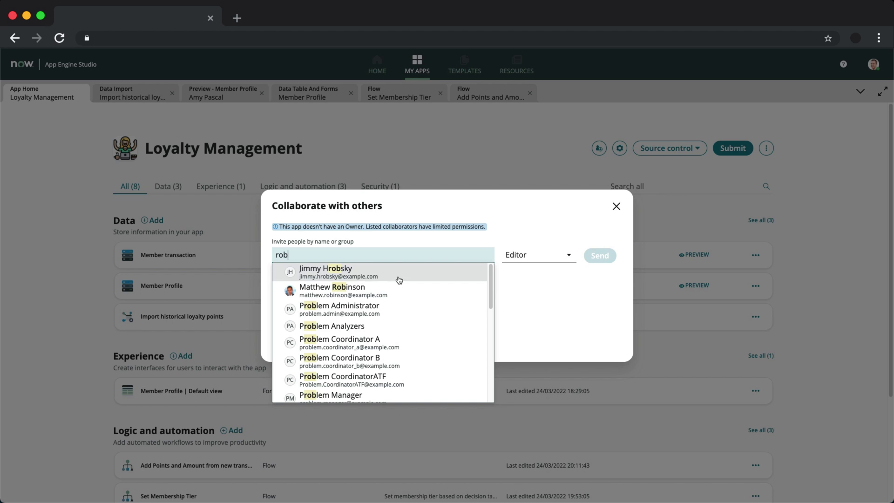
- Invite the chosen person to collaborate on Loyalty Management with the Editor role
left_click(399, 279)
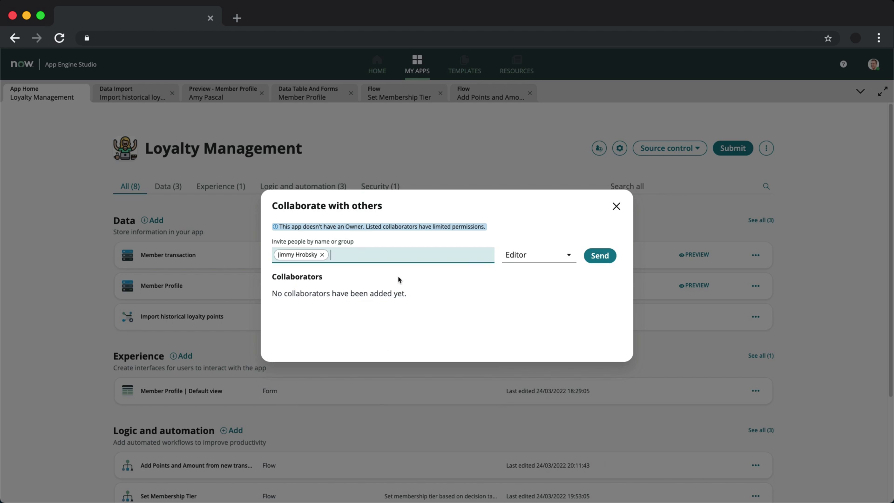
left_click(536, 255)
left_click(521, 268)
left_click(600, 256)
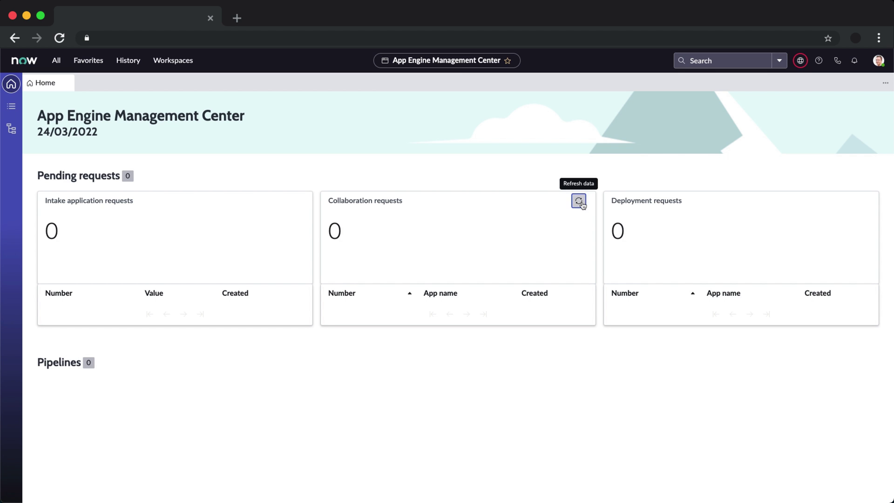
- Open the pending Loyalty Management collaboration request and set its requested approval to Approved
left_click(579, 200)
left_click(364, 247)
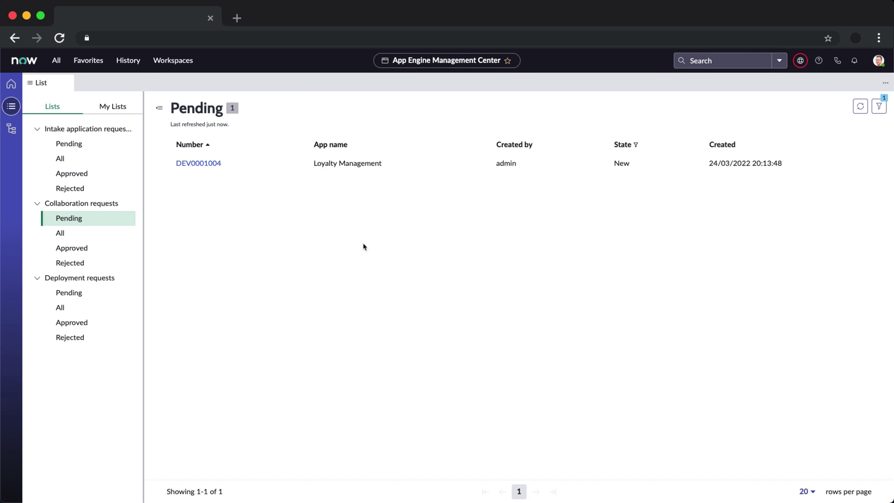
left_click(207, 164)
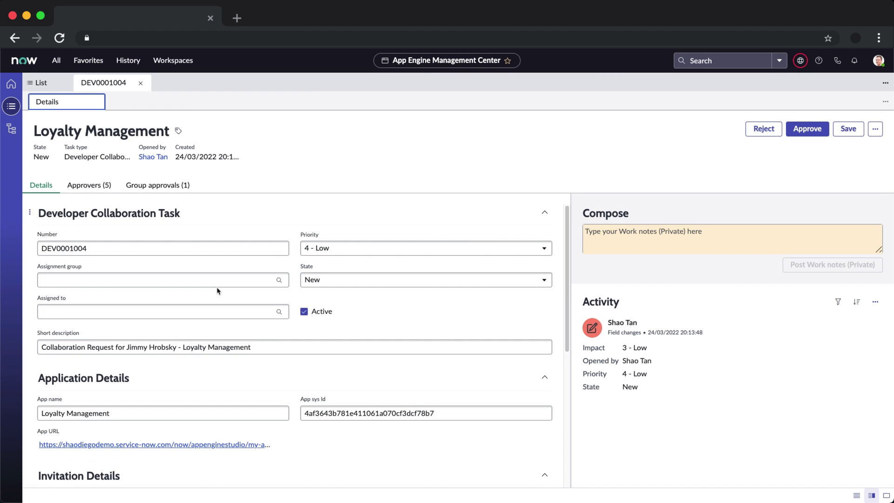
scroll(254, 333, "down", 6)
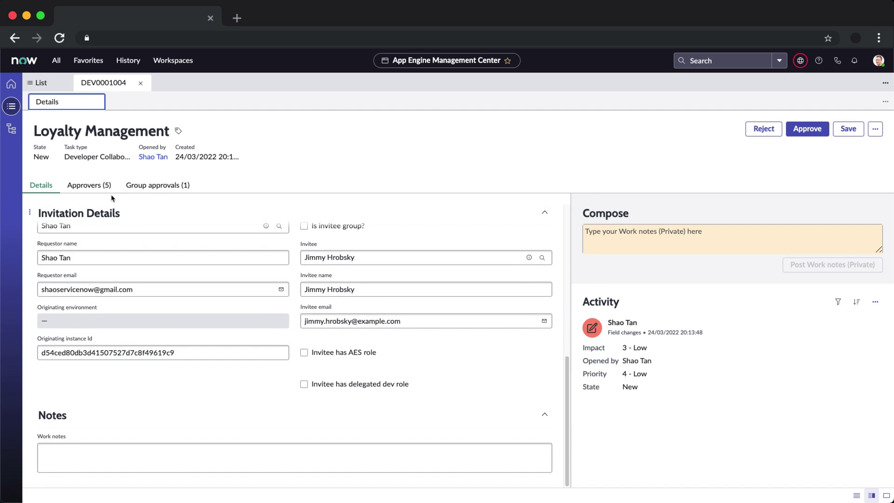
left_click(91, 185)
left_click(48, 299)
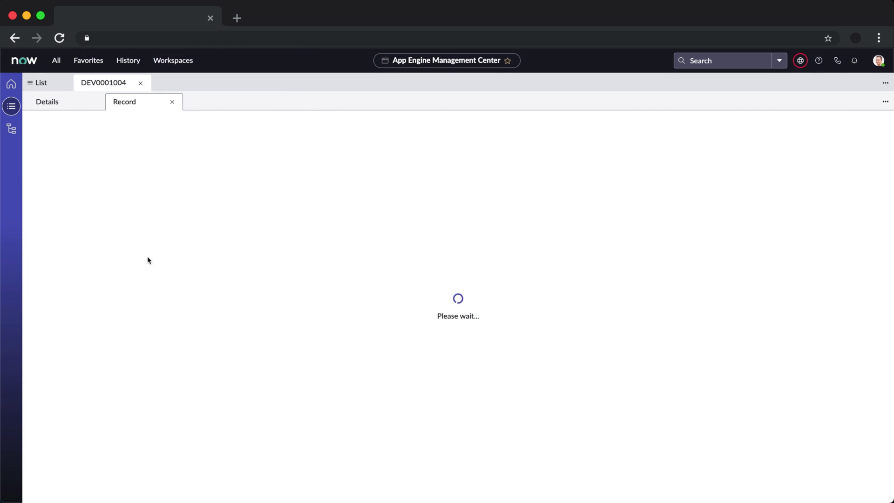
left_click(254, 259)
left_click(247, 296)
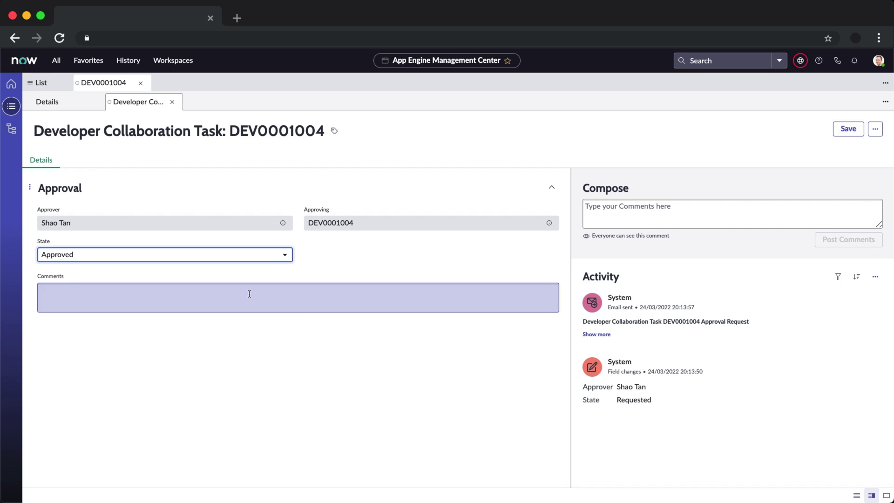
- Save the approved collaboration approval record
left_click(847, 128)
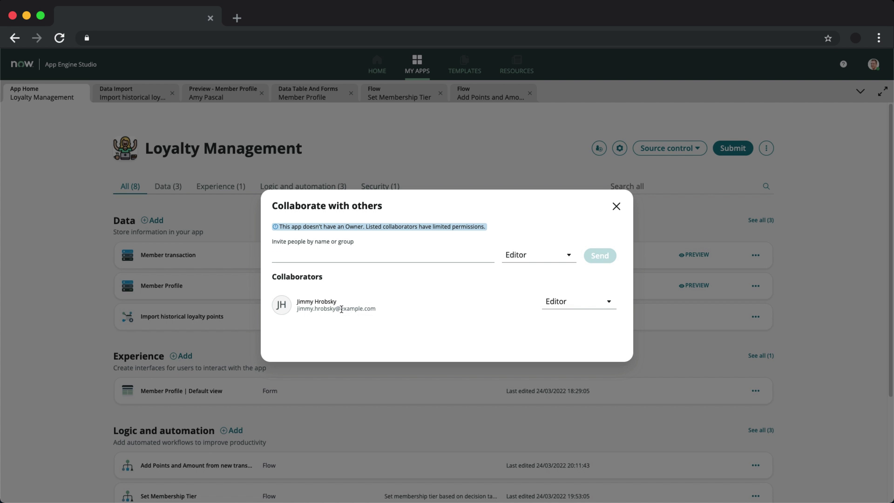